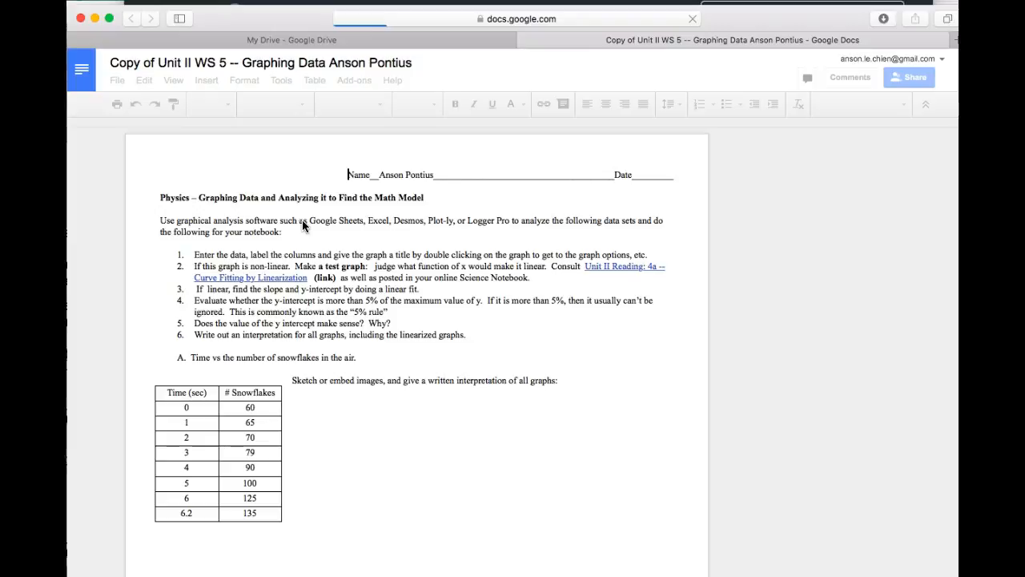
Select and copy the whole Volume (ml) and Pressure (atm) table in the graphing data worksheet.
{"action": "left_click", "coordinate": [494, 301]}
{"action": "scroll", "coordinate": [494, 302], "scroll_direction": "down", "scroll_amount": 5}
{"action": "scroll", "coordinate": [495, 302], "scroll_direction": "down", "scroll_amount": 10}
{"action": "scroll", "coordinate": [495, 301], "scroll_direction": "down", "scroll_amount": 15}
{"action": "scroll", "coordinate": [495, 302], "scroll_direction": "down", "scroll_amount": 10}
{"action": "scroll", "coordinate": [494, 302], "scroll_direction": "down", "scroll_amount": 3}
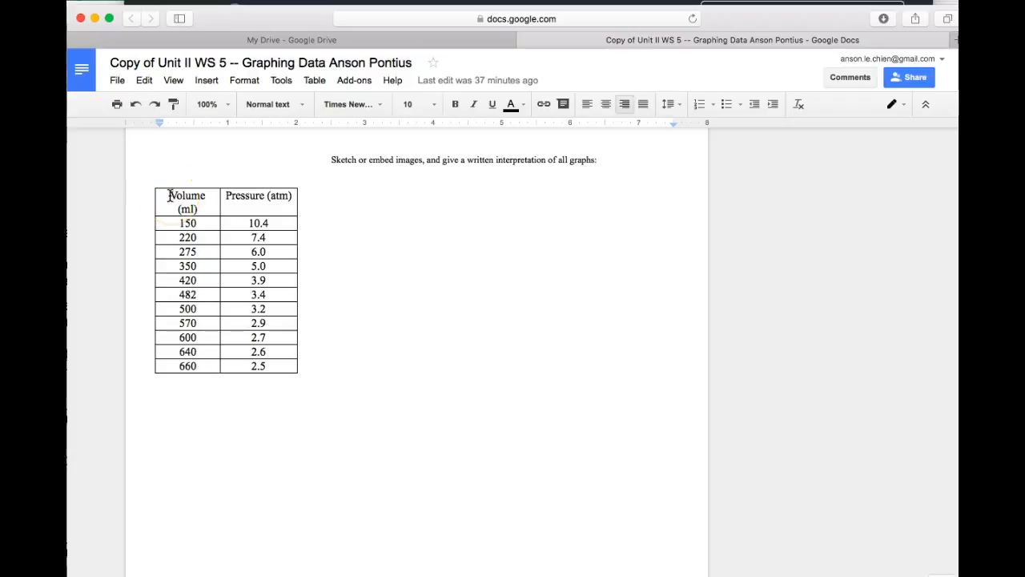
{"action": "left_click_drag", "start_coordinate": [165, 195], "coordinate": [261, 361]}
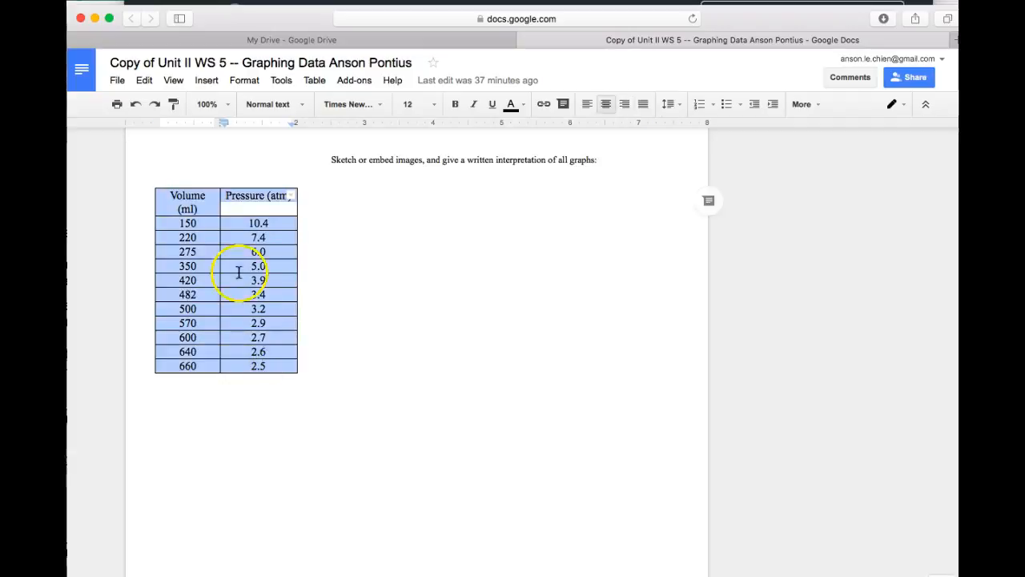
Create a new blank Google Sheets spreadsheet in My Drive.
{"action": "left_click", "coordinate": [375, 40]}
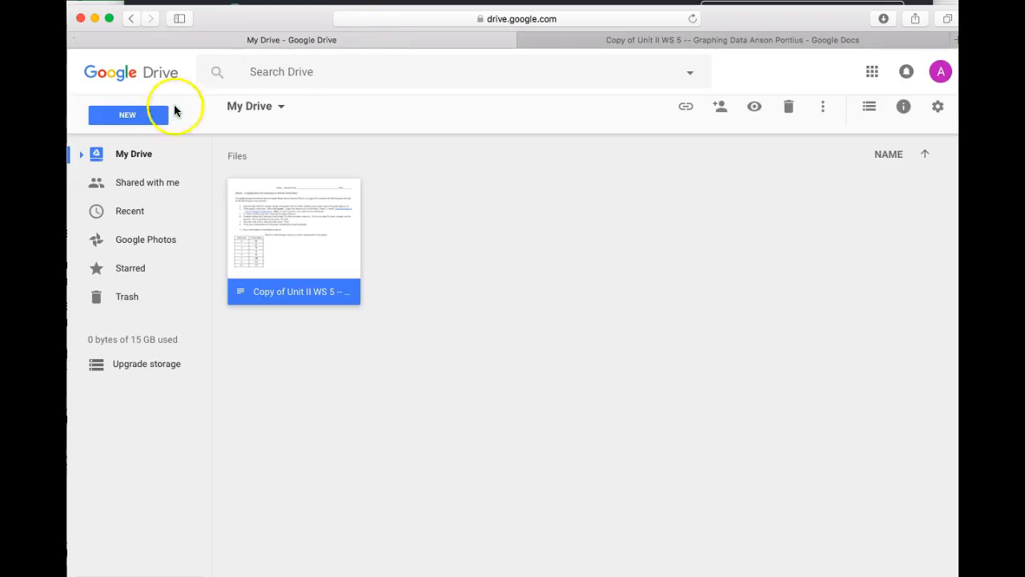
{"action": "left_click", "coordinate": [139, 120]}
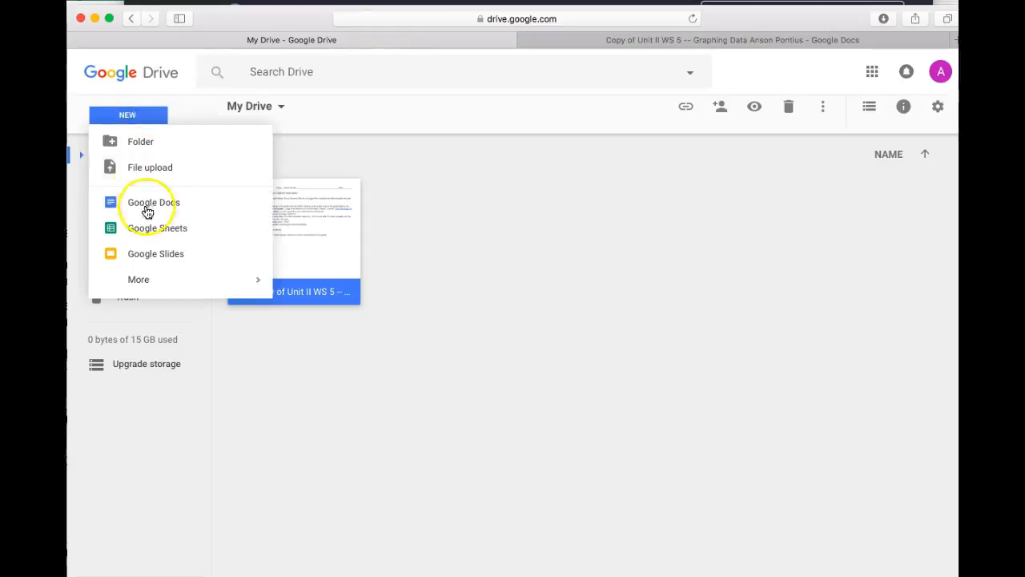
{"action": "left_click", "coordinate": [152, 232]}
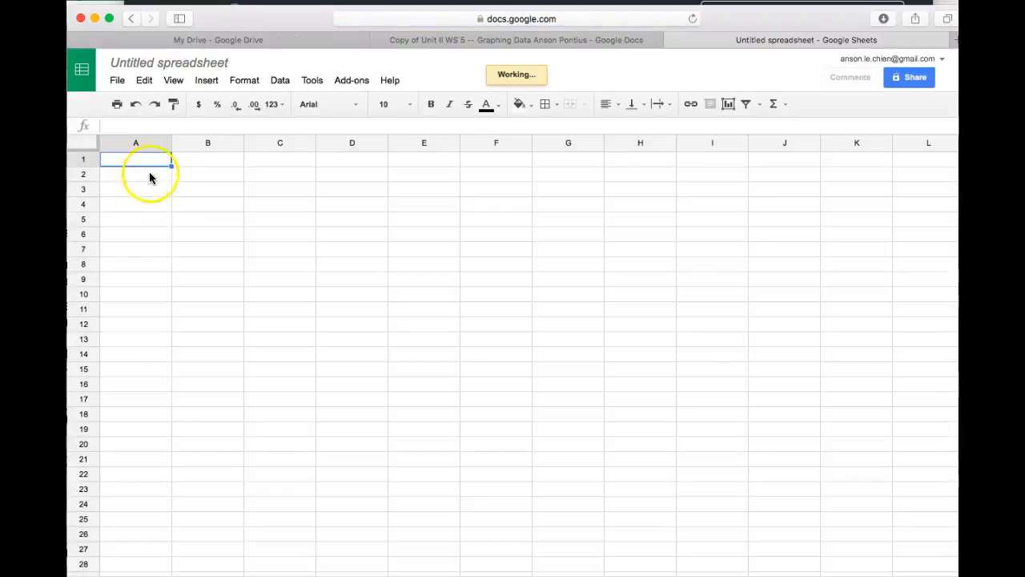
Paste the copied Volume (ml) and Pressure (atm) table into columns A and B of a blank spreadsheet, starting at row 2.
{"action": "key", "text": "super+v"}
{"action": "left_click", "coordinate": [172, 132]}
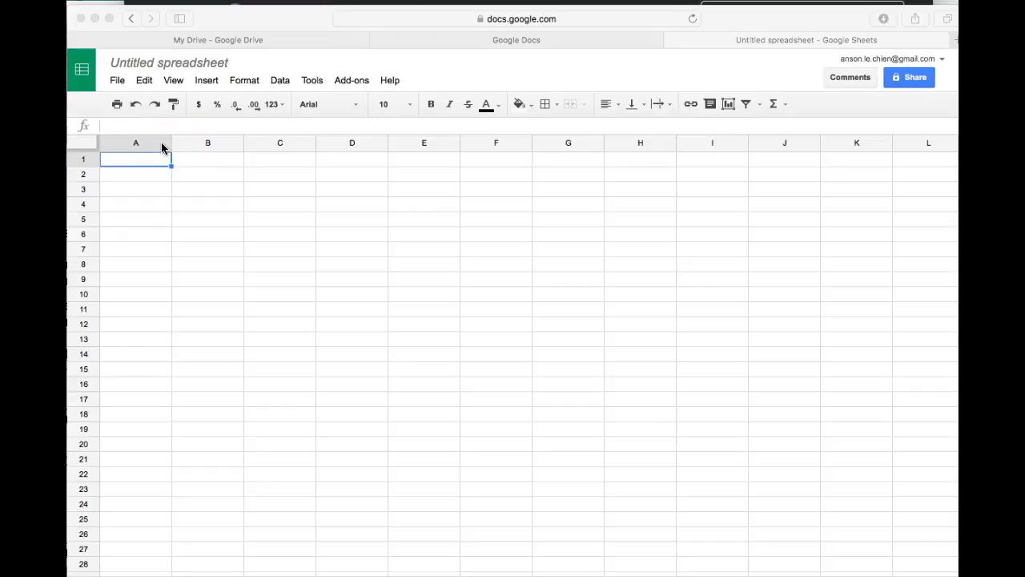
{"action": "left_click_drag", "start_coordinate": [163, 147], "coordinate": [189, 142]}
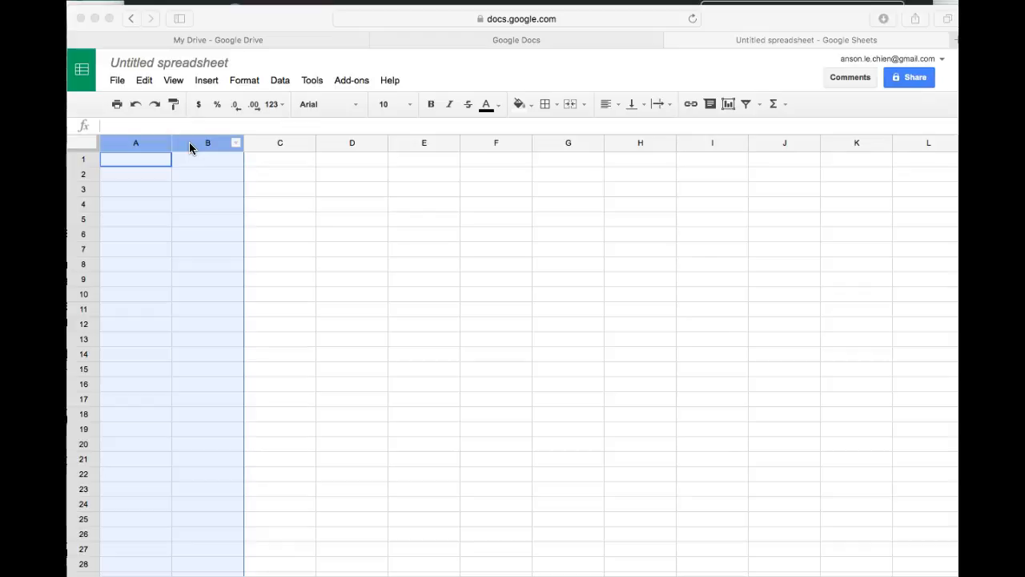
{"action": "left_click", "coordinate": [138, 32]}
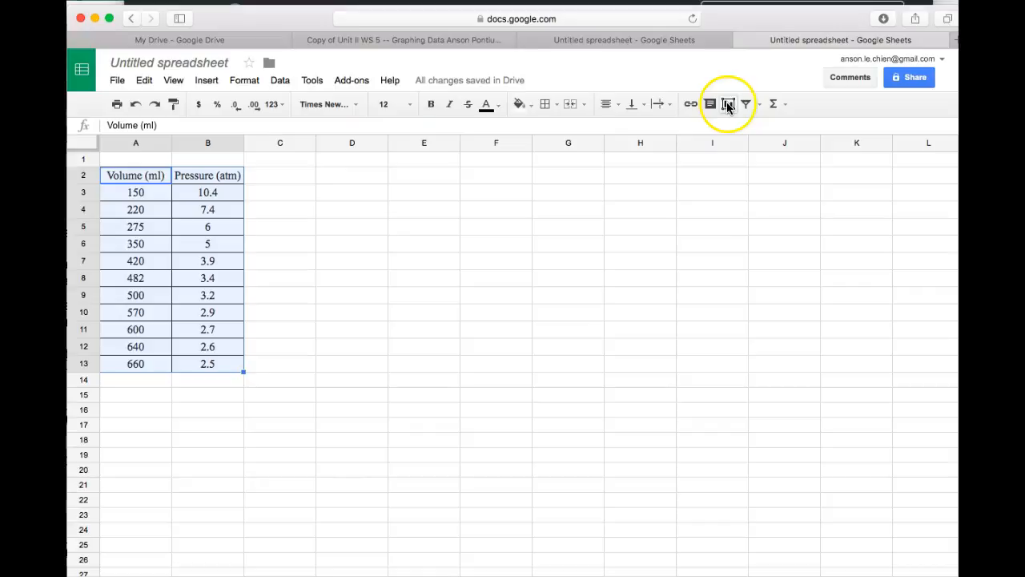
Insert a scatter chart of Pressure (atm) vs. Volume (ml) from A2:B13 and place it beside the data table.
{"action": "left_click", "coordinate": [729, 104]}
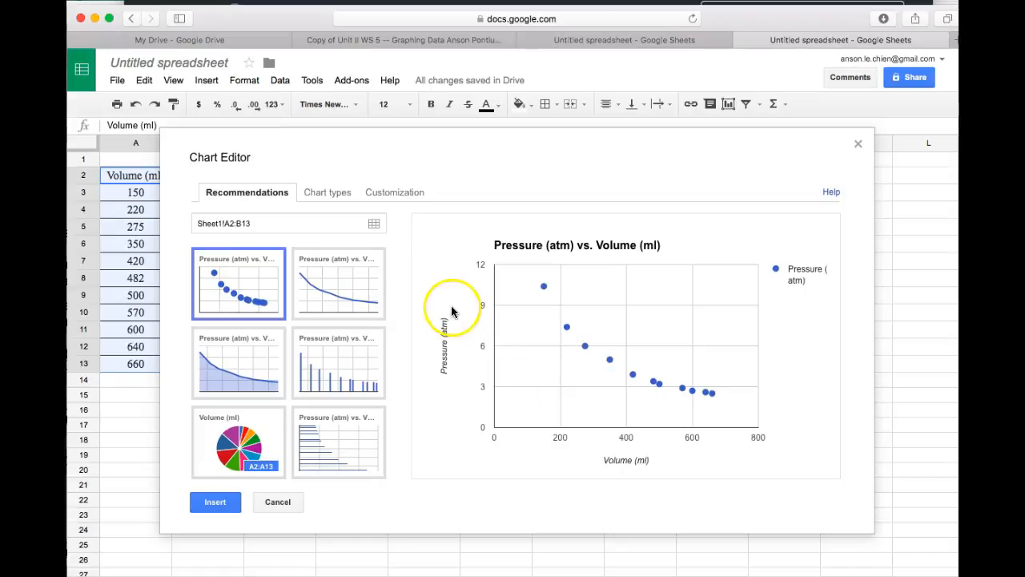
{"action": "left_click", "coordinate": [341, 201]}
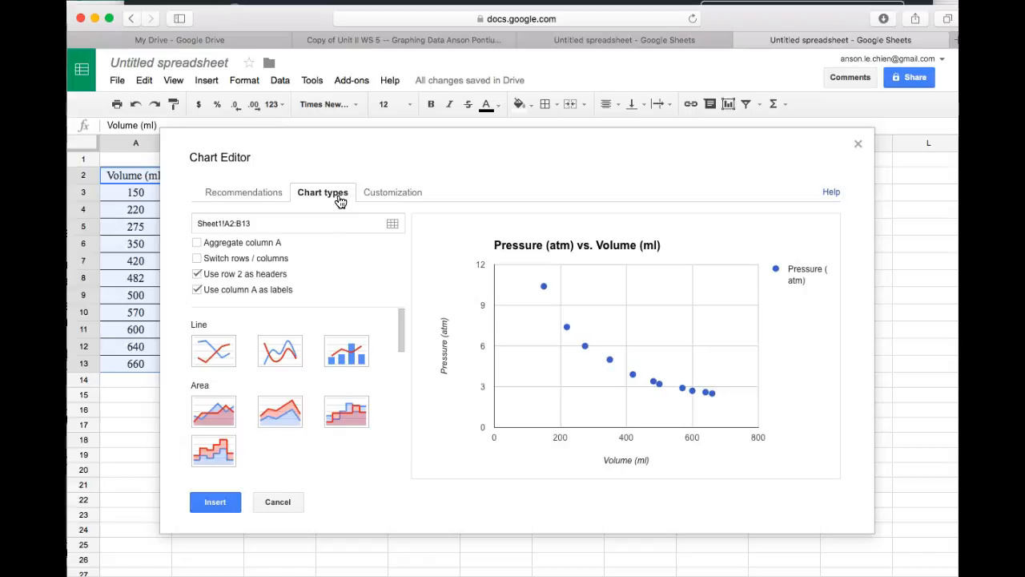
{"action": "left_click_drag", "start_coordinate": [401, 330], "coordinate": [392, 394]}
{"action": "left_click", "coordinate": [199, 453]}
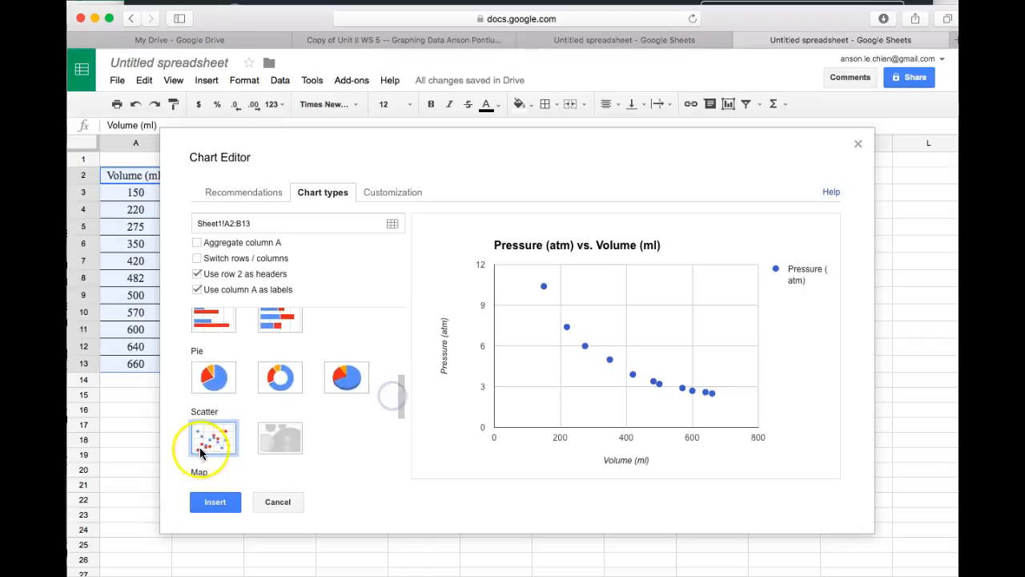
{"action": "left_click", "coordinate": [215, 501]}
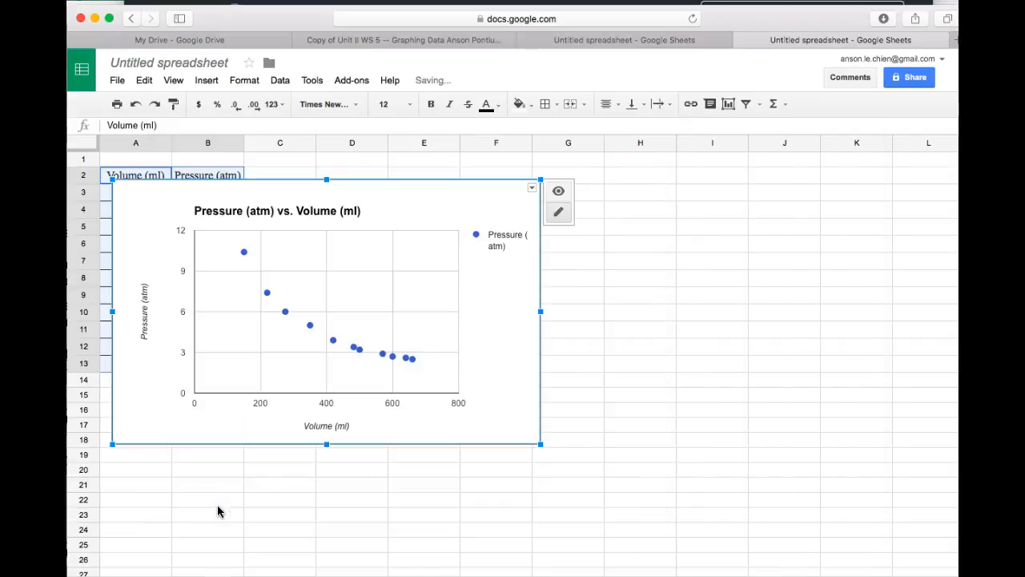
{"action": "left_click_drag", "start_coordinate": [335, 188], "coordinate": [517, 177]}
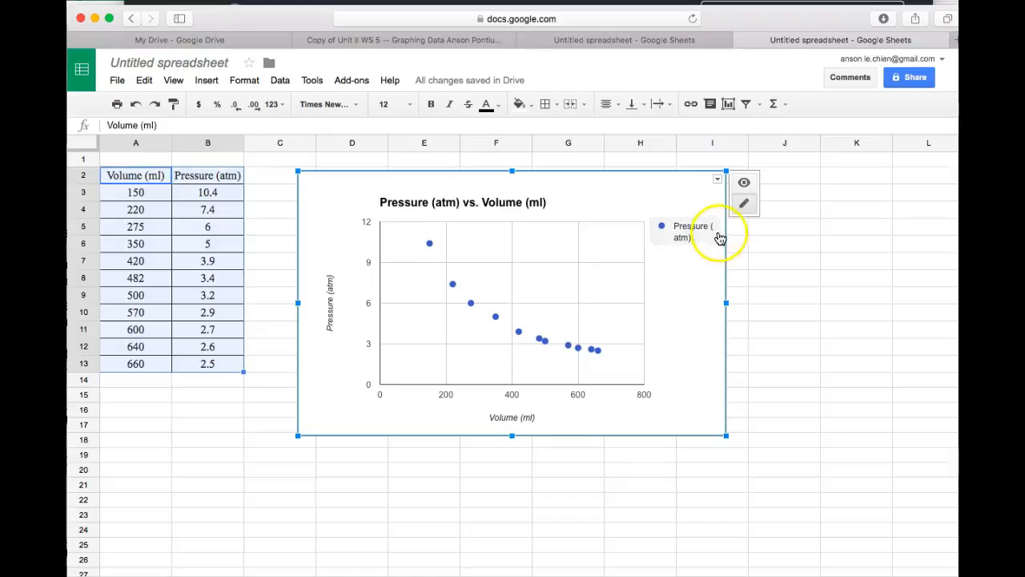
Add a linear trendline to the Pressure (atm) series through the chart's advanced editing options.
{"action": "mouse_move", "coordinate": [449, 283]}
{"action": "mouse_move", "coordinate": [603, 333]}
{"action": "left_click", "coordinate": [717, 179]}
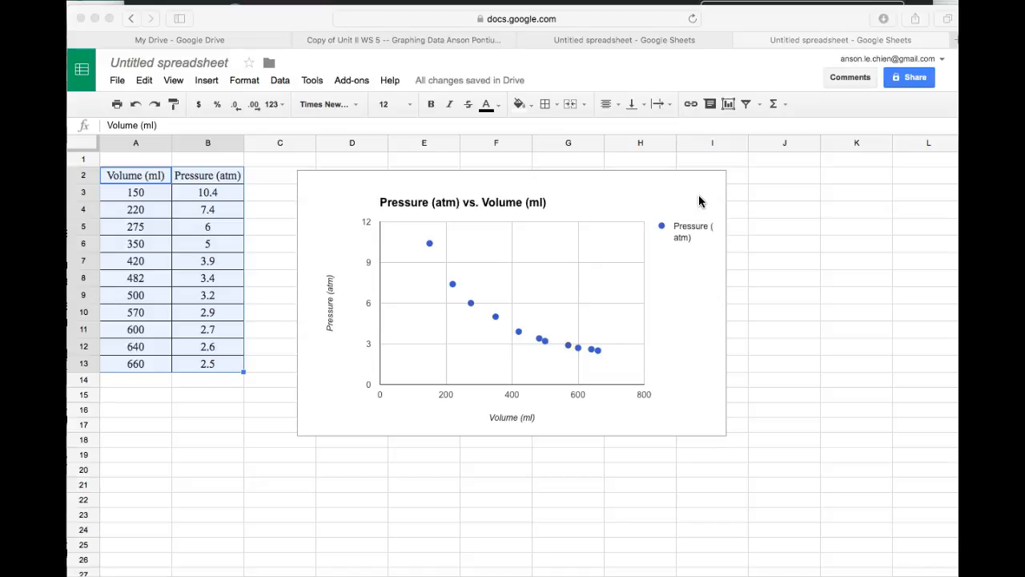
{"action": "left_click", "coordinate": [700, 199]}
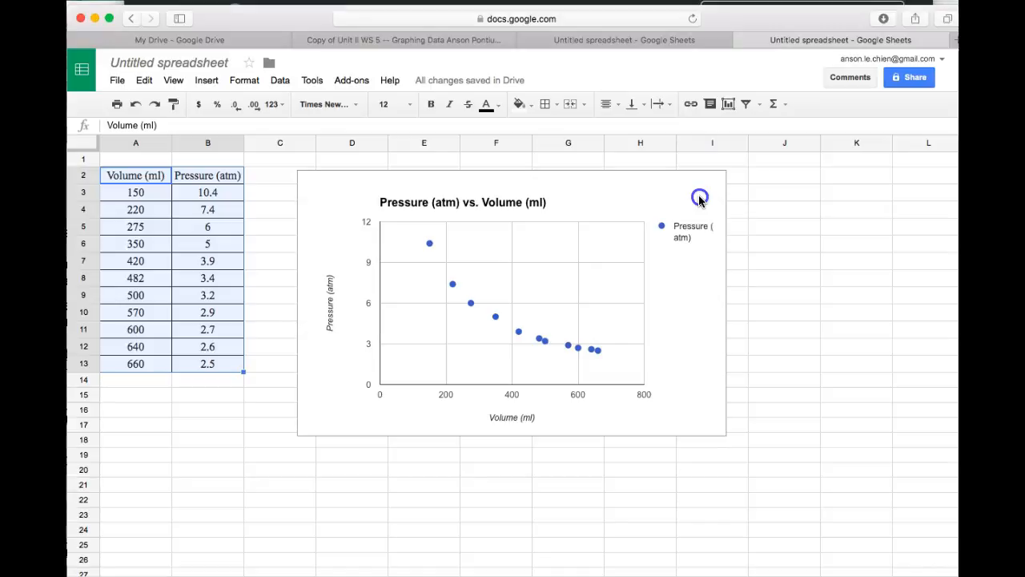
{"action": "left_click", "coordinate": [699, 198]}
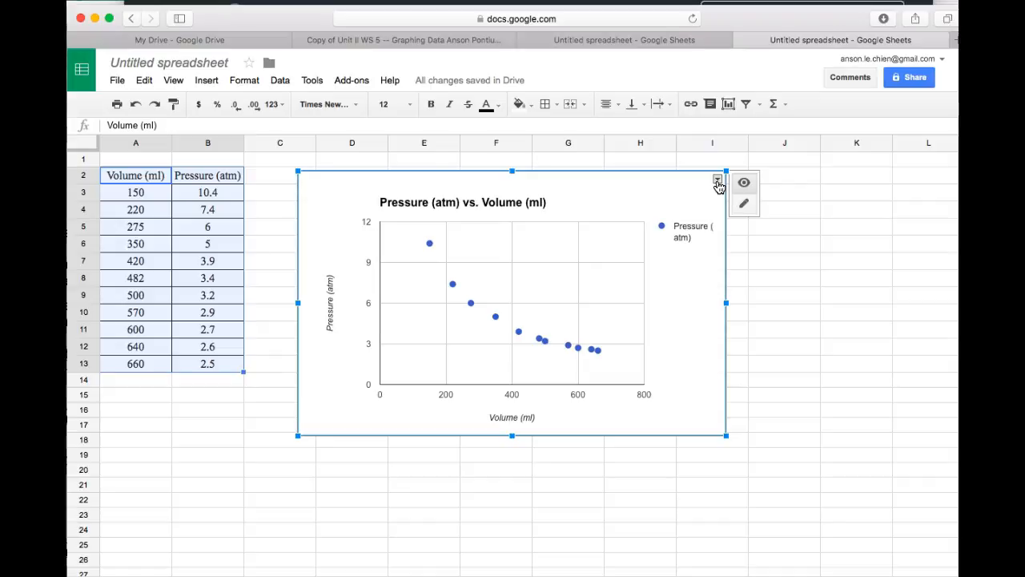
{"action": "left_click", "coordinate": [713, 183]}
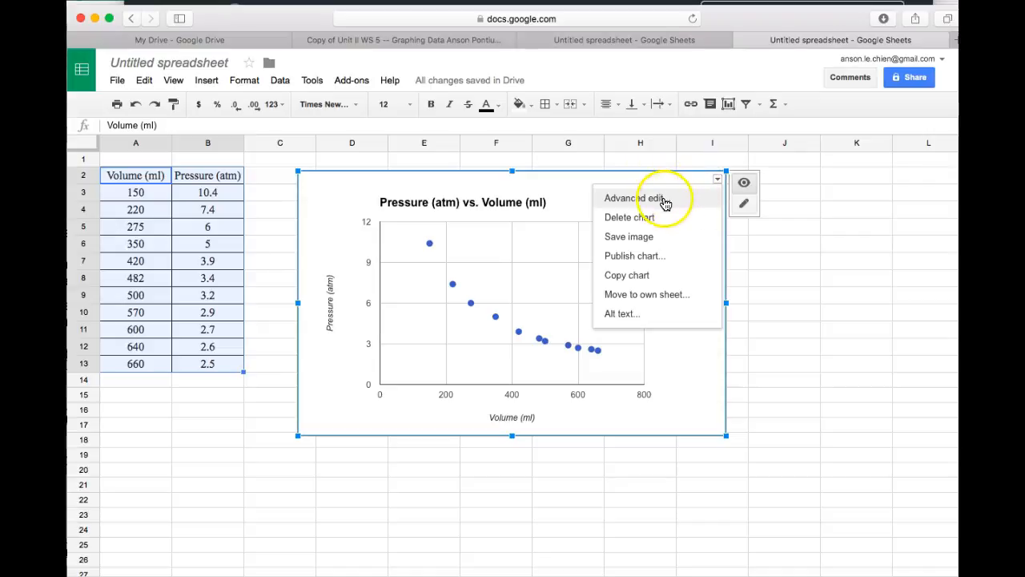
{"action": "left_click", "coordinate": [663, 202]}
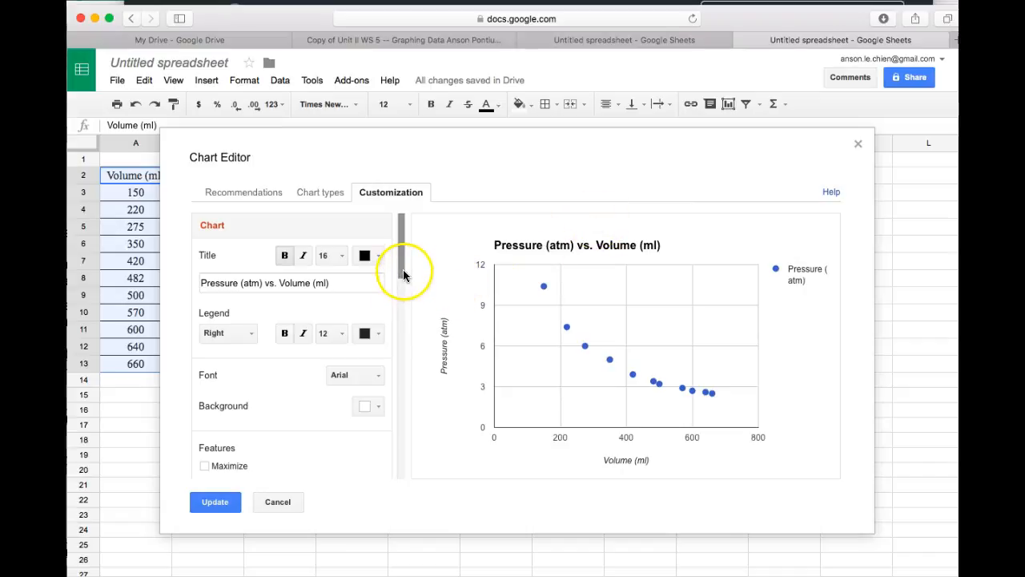
{"action": "left_click_drag", "start_coordinate": [401, 269], "coordinate": [404, 306]}
{"action": "left_click_drag", "start_coordinate": [405, 315], "coordinate": [422, 476]}
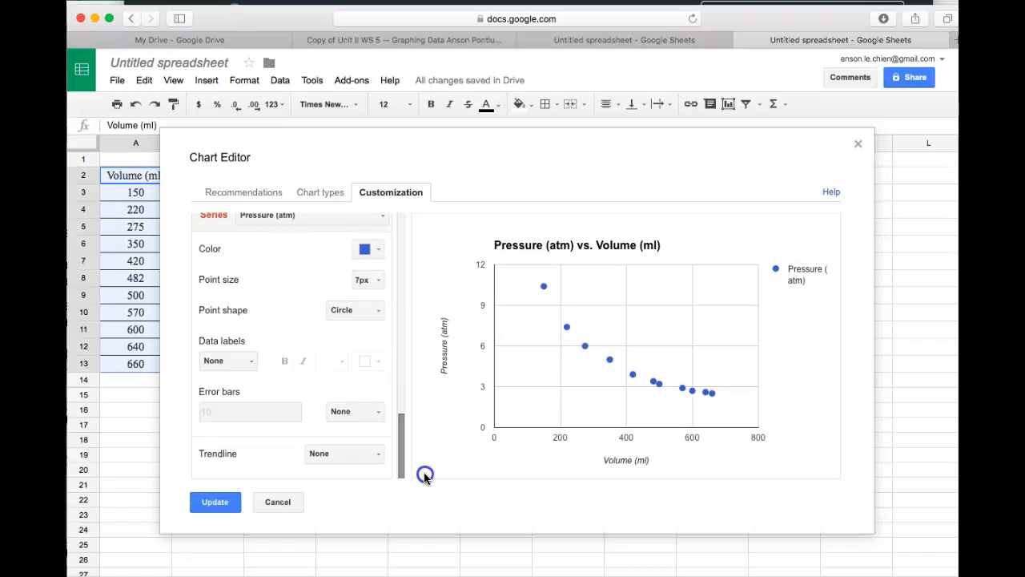
{"action": "left_click", "coordinate": [378, 454]}
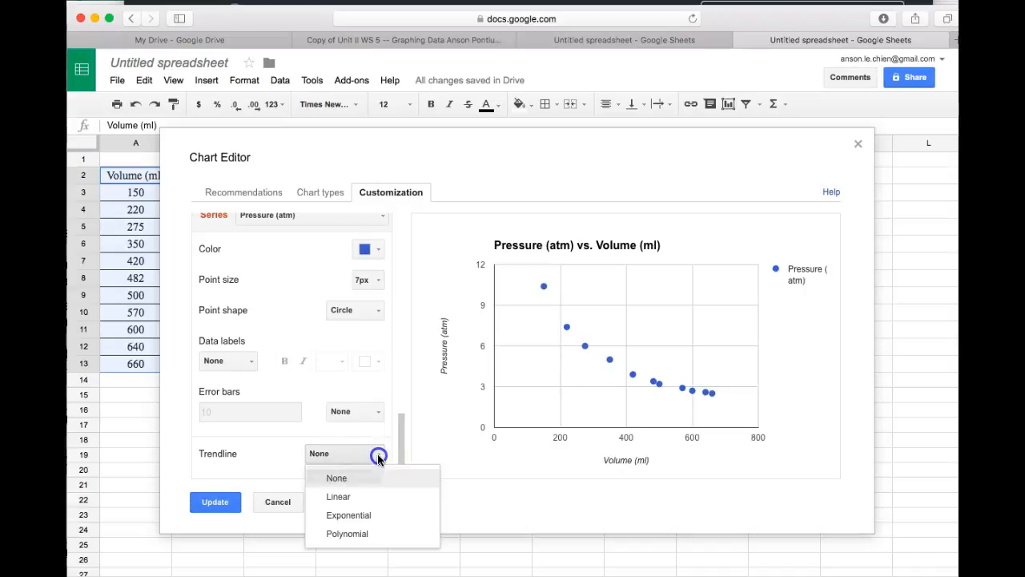
{"action": "left_click", "coordinate": [361, 500]}
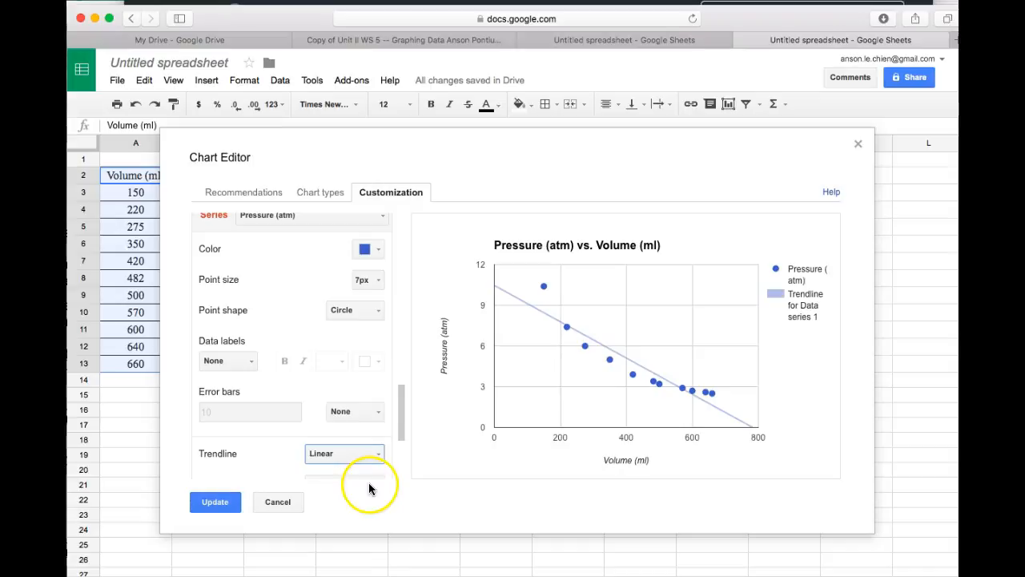
{"action": "left_click", "coordinate": [228, 504]}
Set the linear trendline's label to Use equation and update the chart.
{"action": "left_click", "coordinate": [411, 282]}
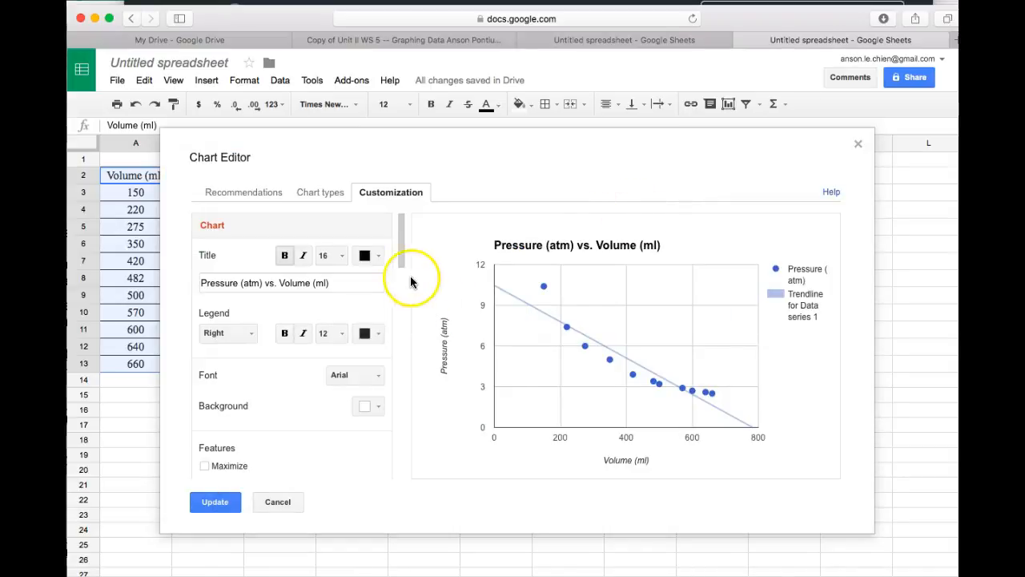
{"action": "left_click_drag", "start_coordinate": [402, 258], "coordinate": [413, 447]}
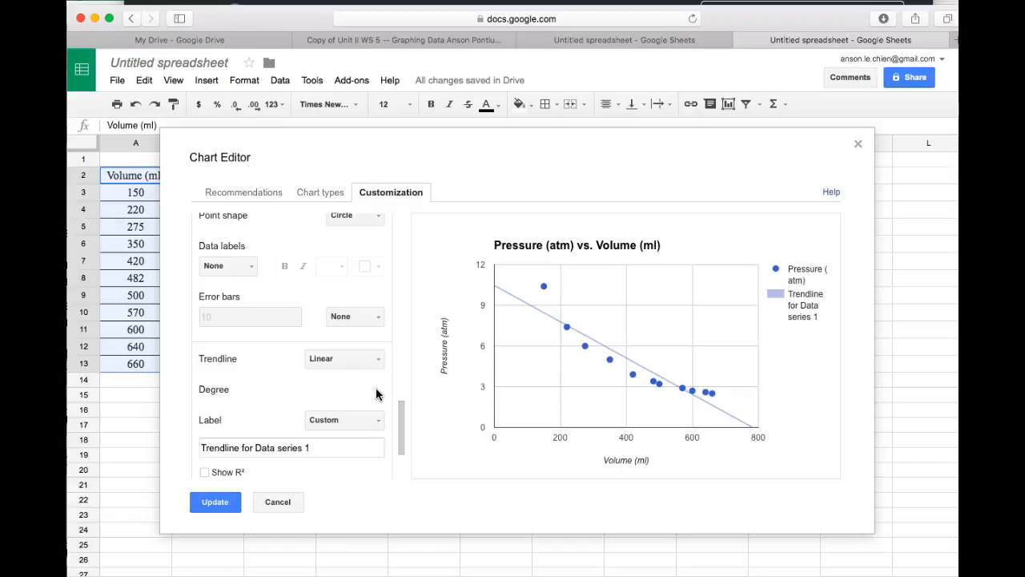
{"action": "left_click", "coordinate": [363, 420]}
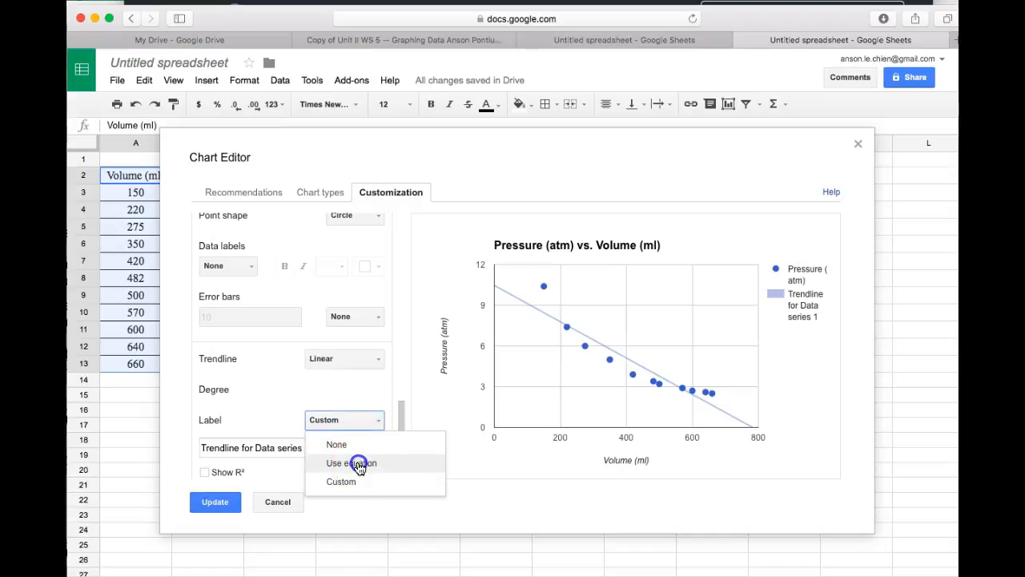
{"action": "left_click", "coordinate": [359, 464]}
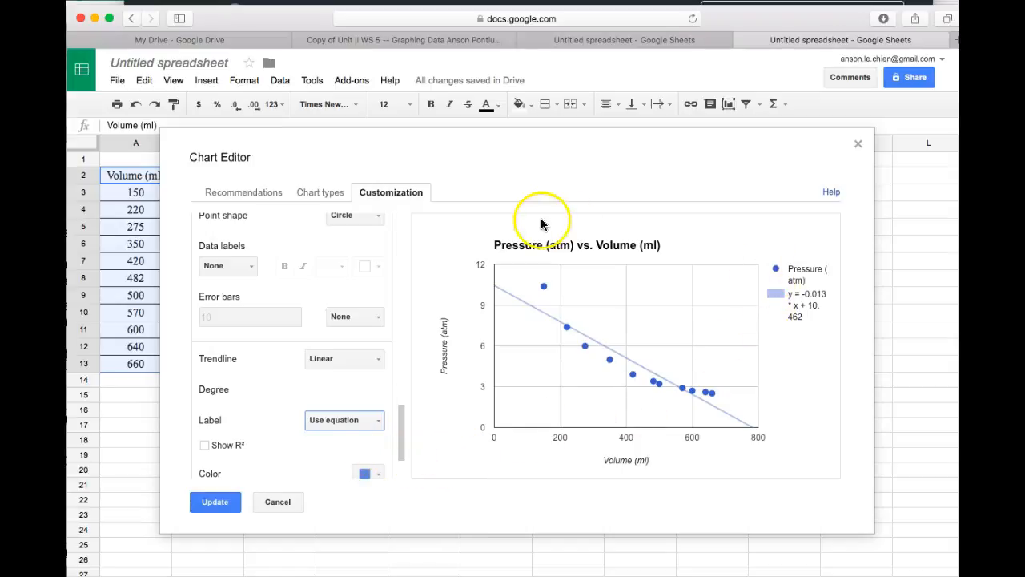
{"action": "left_click", "coordinate": [218, 503]}
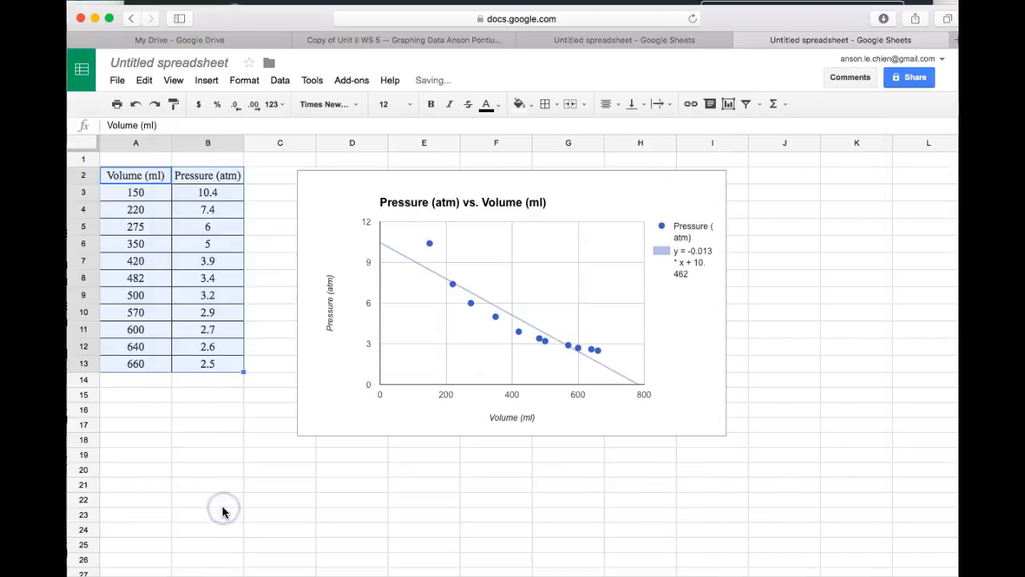
Save the Pressure (atm) vs. Volume (ml) chart with its trendline as an image.
{"action": "left_click", "coordinate": [668, 380]}
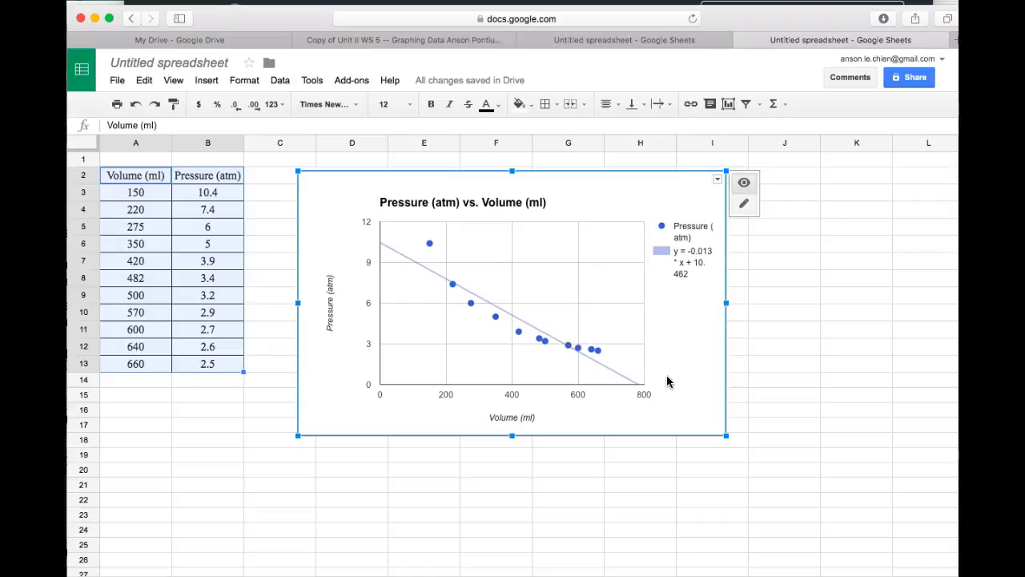
{"action": "mouse_move", "coordinate": [430, 273]}
{"action": "left_click", "coordinate": [446, 274]}
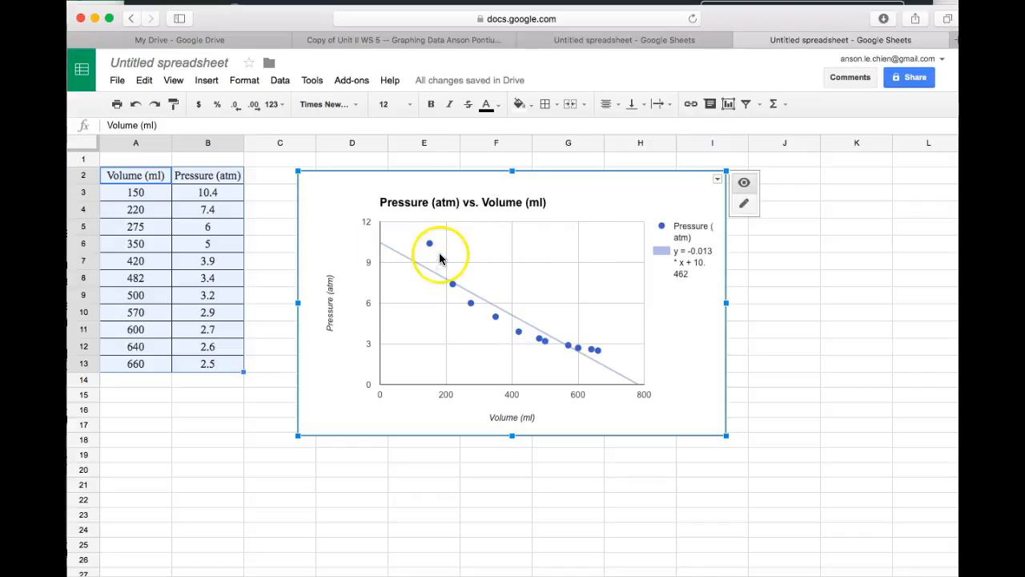
{"action": "mouse_move", "coordinate": [431, 254]}
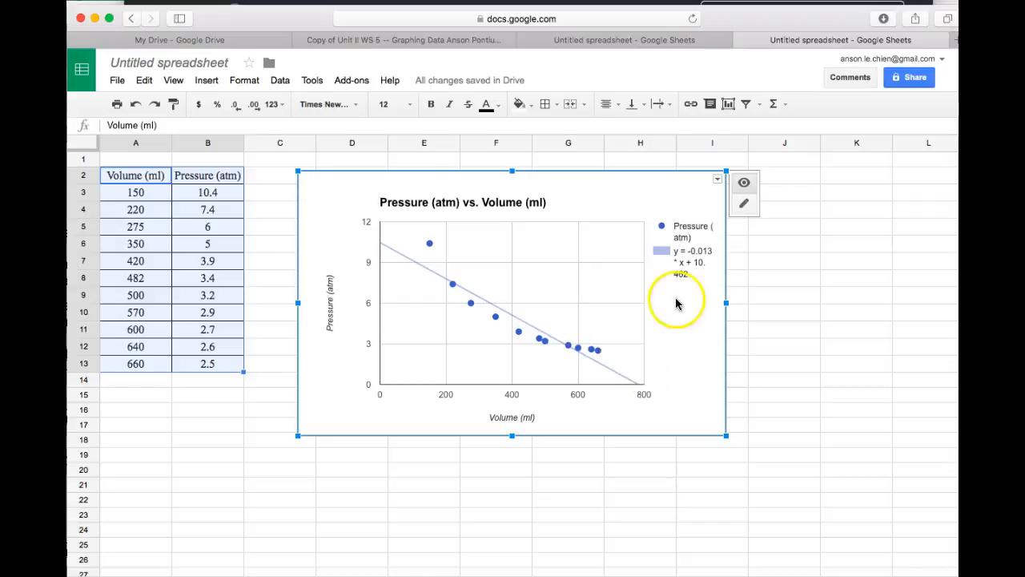
{"action": "left_click", "coordinate": [718, 182]}
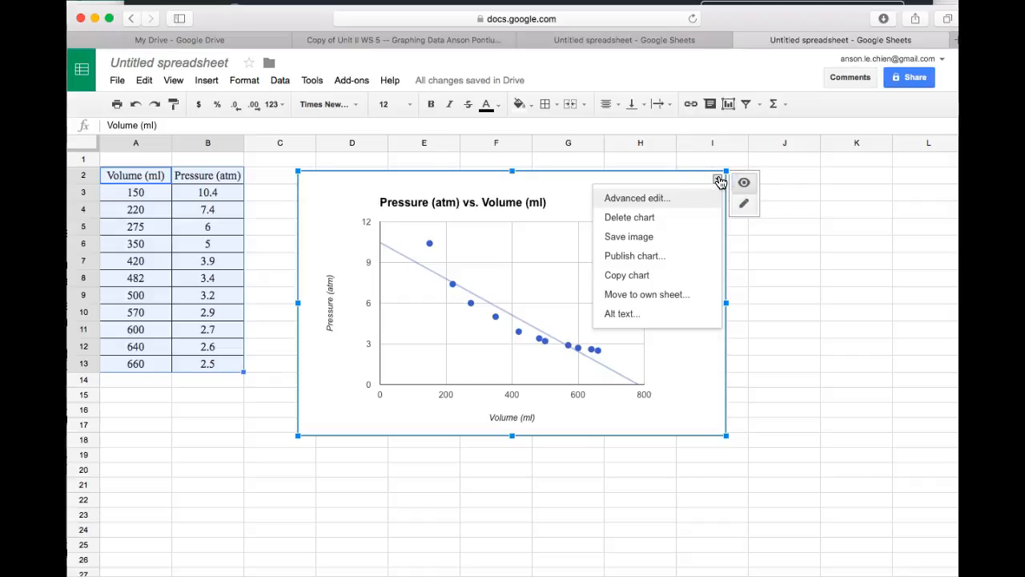
{"action": "left_click", "coordinate": [651, 239]}
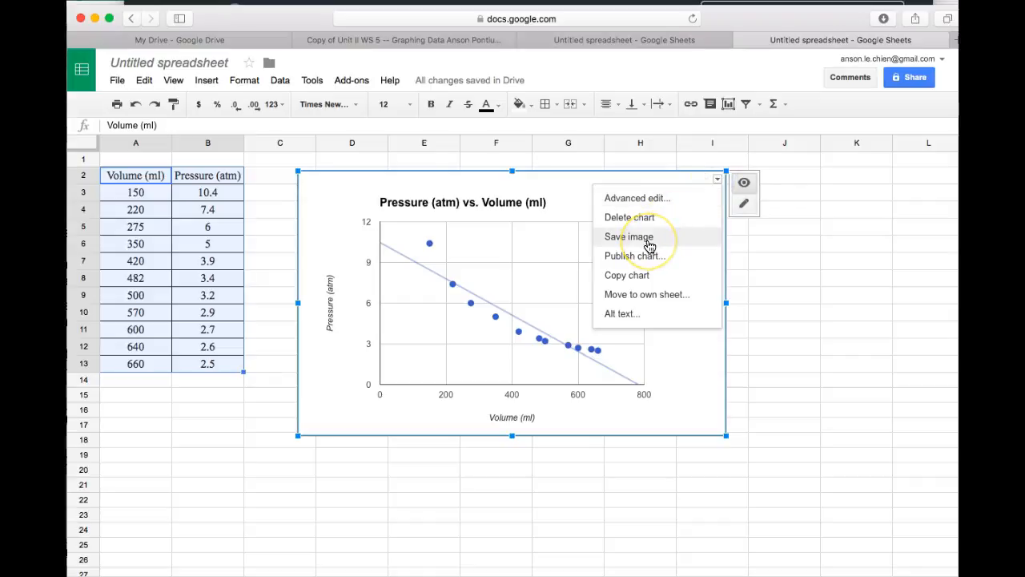
{"action": "left_click", "coordinate": [650, 239]}
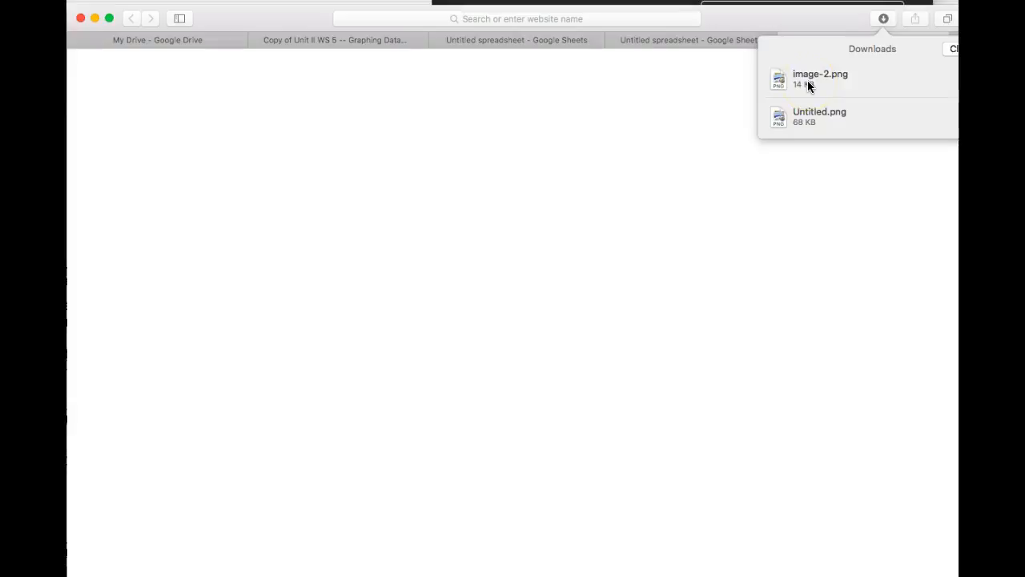
Open the downloaded image-2.png in the image viewer and move its window fully into view.
{"action": "double_click", "coordinate": [801, 85]}
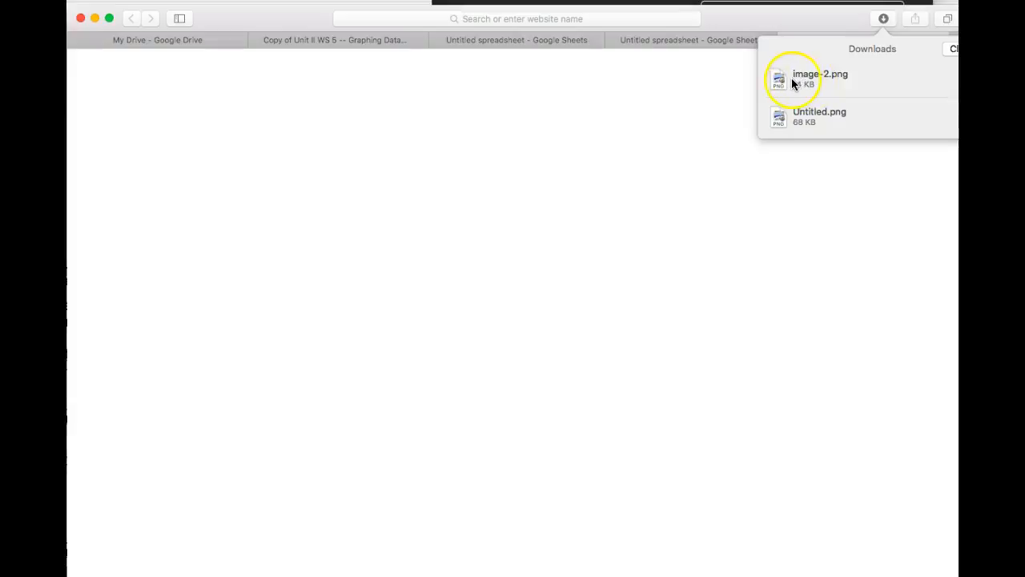
{"action": "left_click_drag", "start_coordinate": [379, 31], "coordinate": [433, 69]}
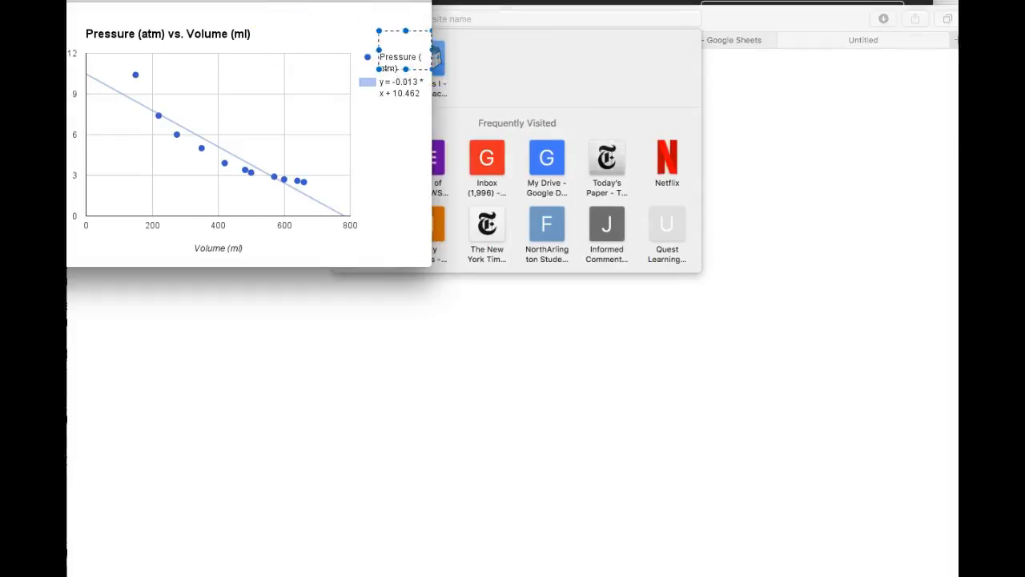
{"action": "left_click_drag", "start_coordinate": [282, 0], "coordinate": [436, 89]}
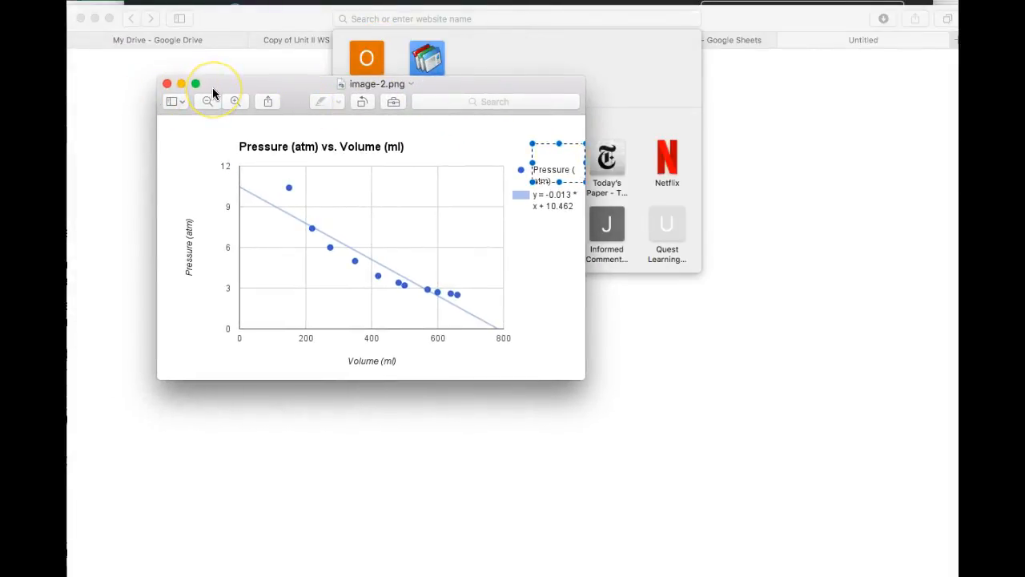
Bring the image-2.png window to the front and save the image.
{"action": "left_click", "coordinate": [166, 84]}
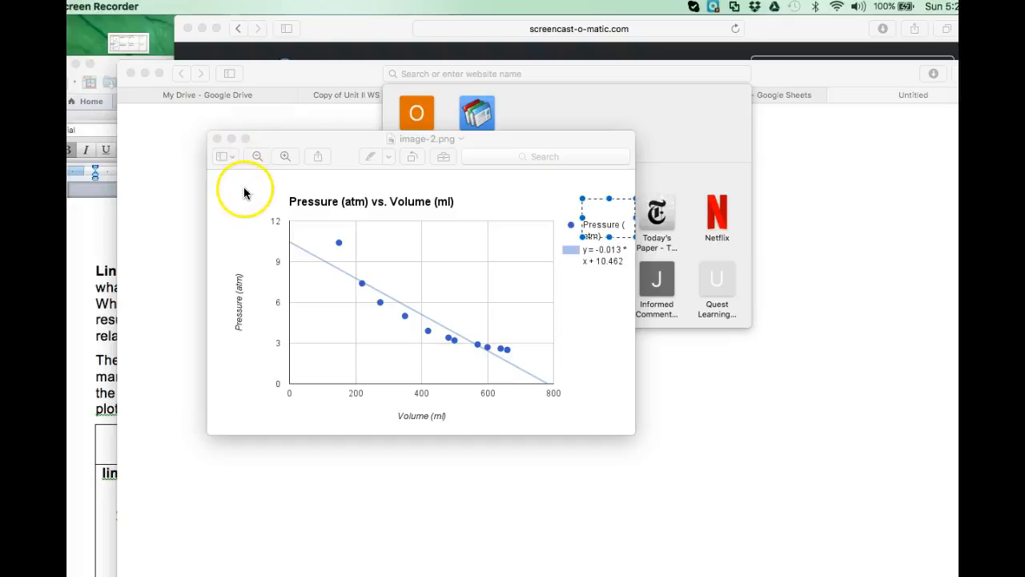
{"action": "left_click", "coordinate": [245, 188]}
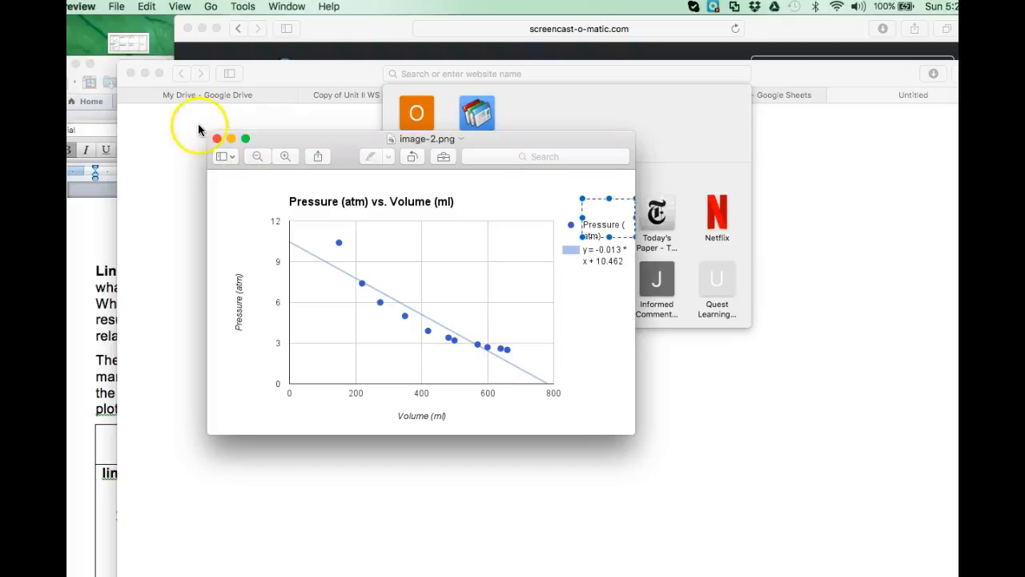
{"action": "left_click", "coordinate": [116, 8]}
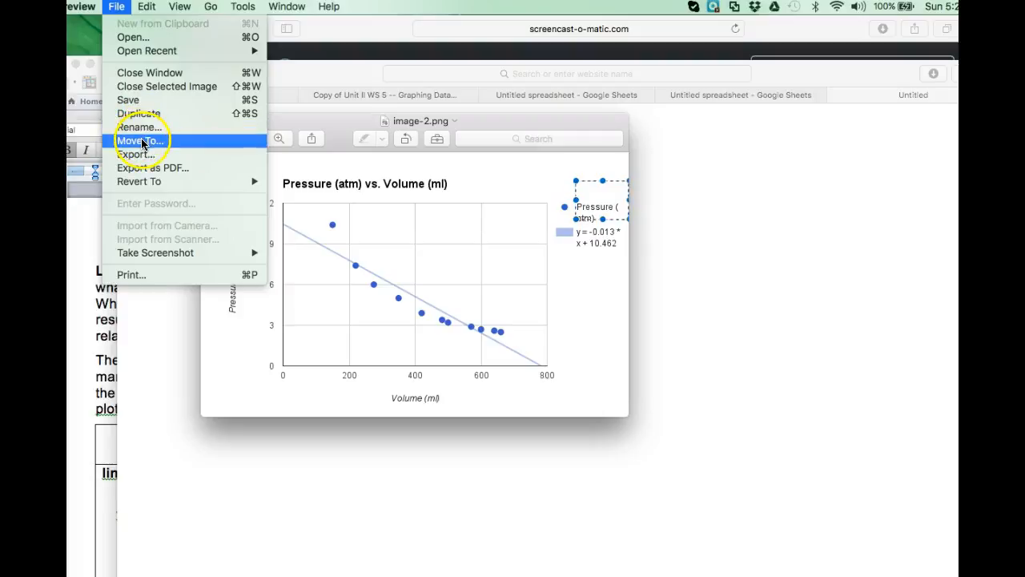
{"action": "left_click", "coordinate": [137, 100]}
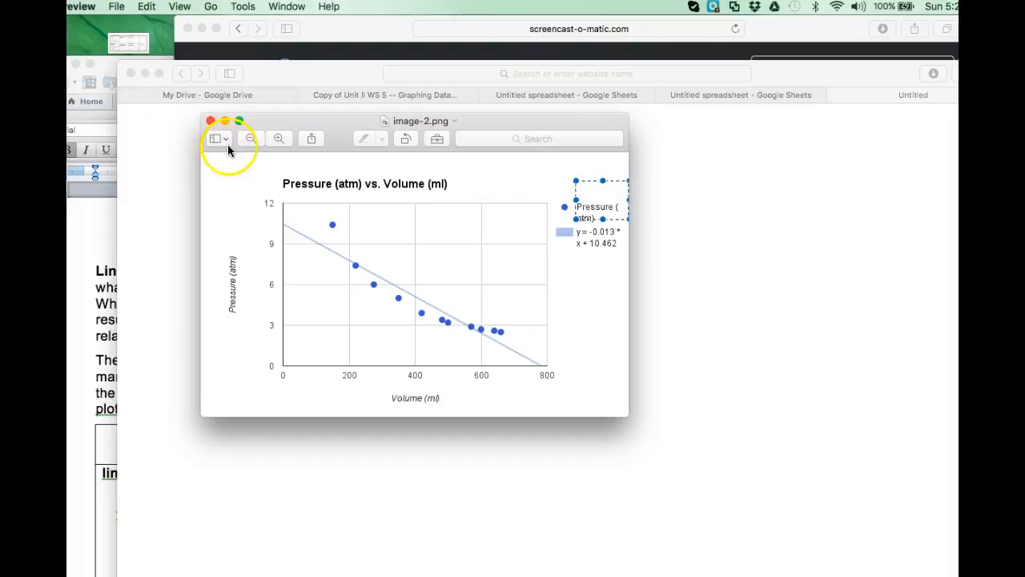
Rename the image-2.png file as "pressure vs volum".
{"action": "left_click", "coordinate": [416, 123]}
{"action": "left_click", "coordinate": [416, 122]}
{"action": "left_click", "coordinate": [416, 123]}
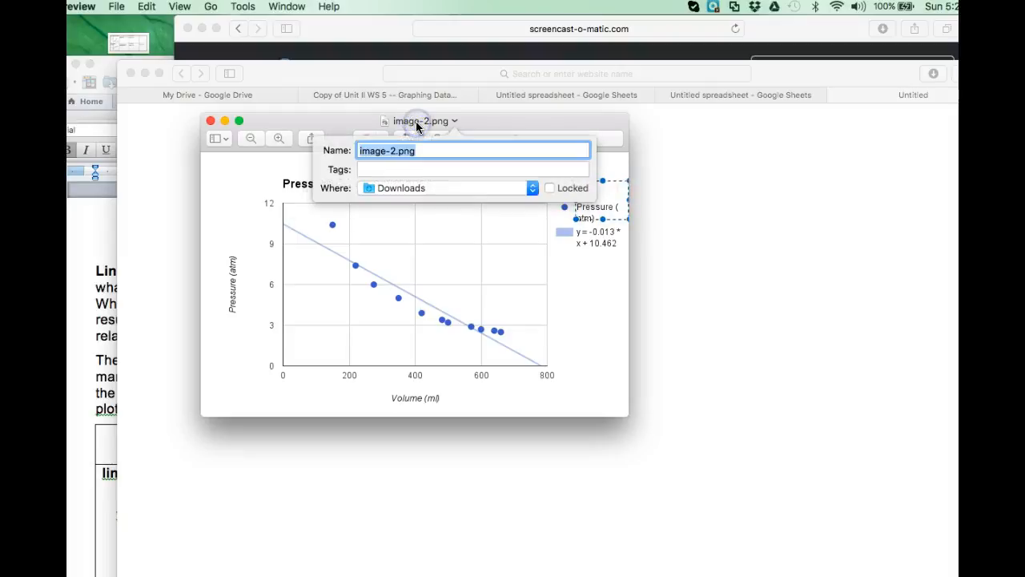
{"action": "key", "text": "BackSpace"}
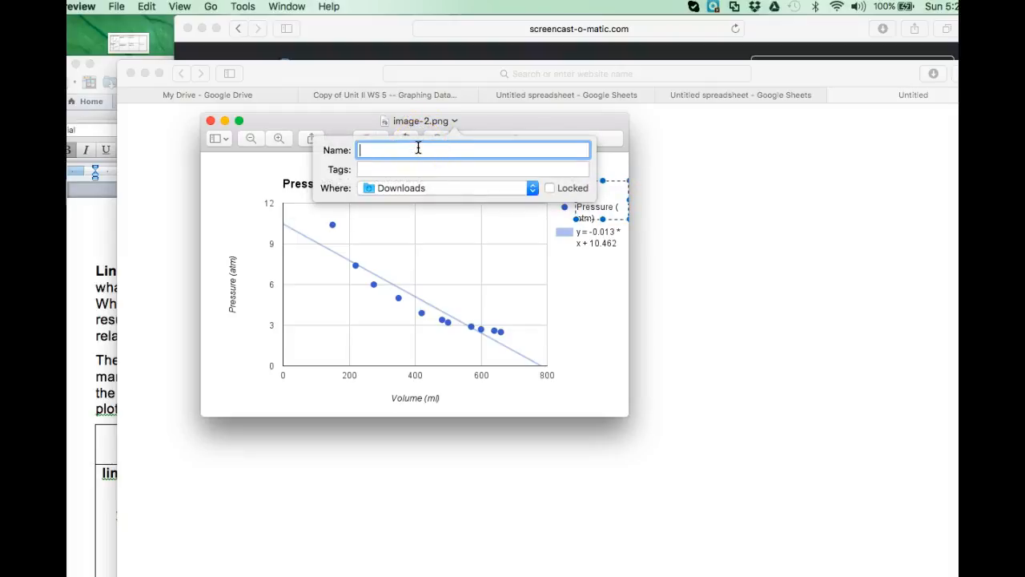
{"action": "type", "text": "pre"}
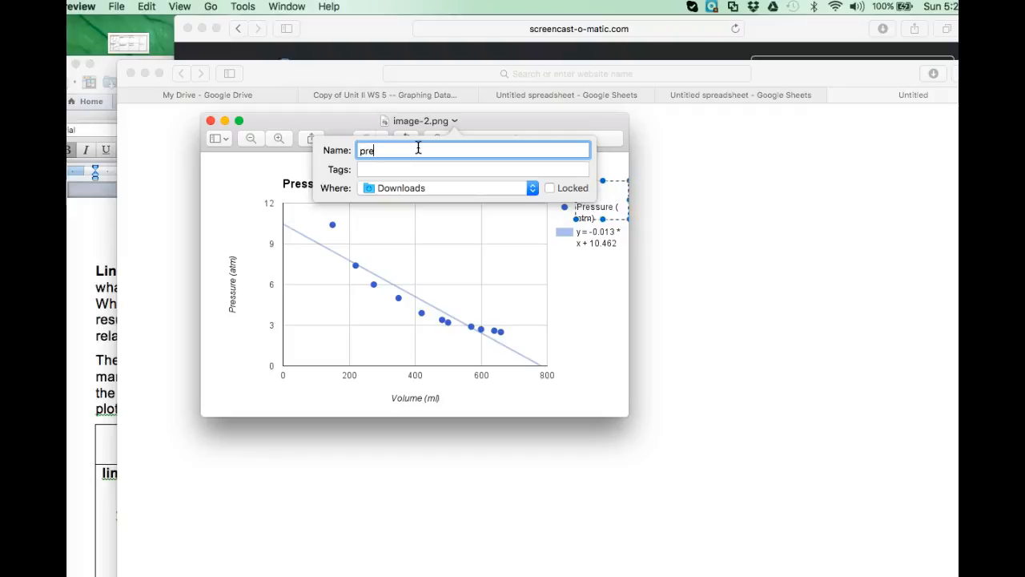
{"action": "type", "text": "ssure vs volum"}
Move the renamed chart image from Downloads to the Google Drive folder and close its window.
{"action": "left_click", "coordinate": [421, 189]}
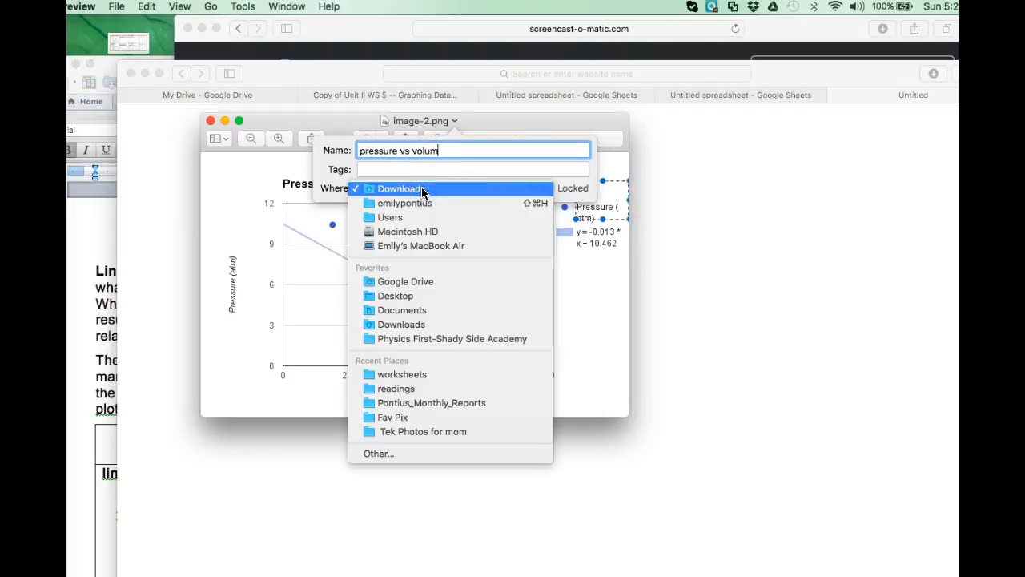
{"action": "left_click", "coordinate": [416, 281]}
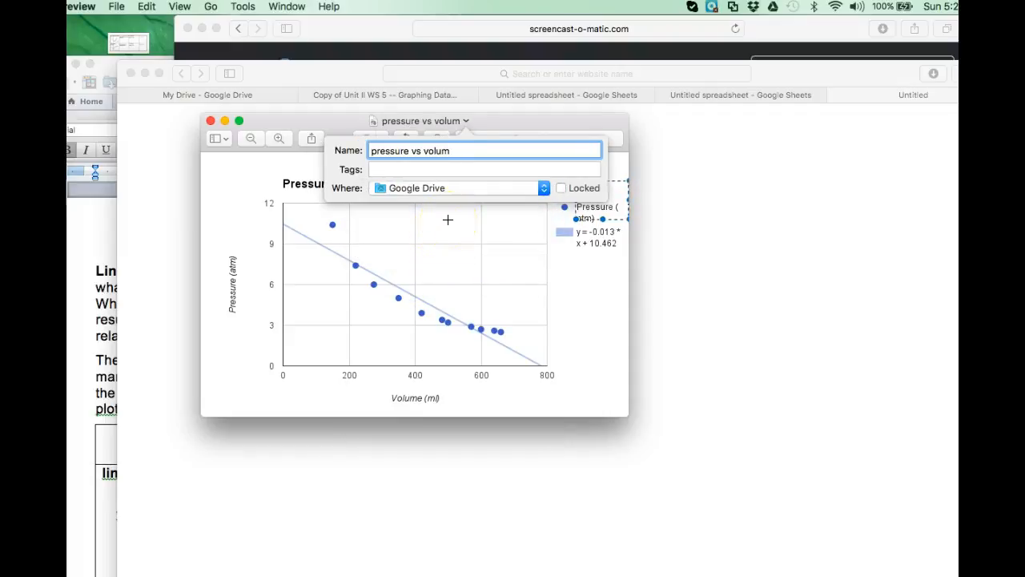
{"action": "left_click", "coordinate": [210, 123]}
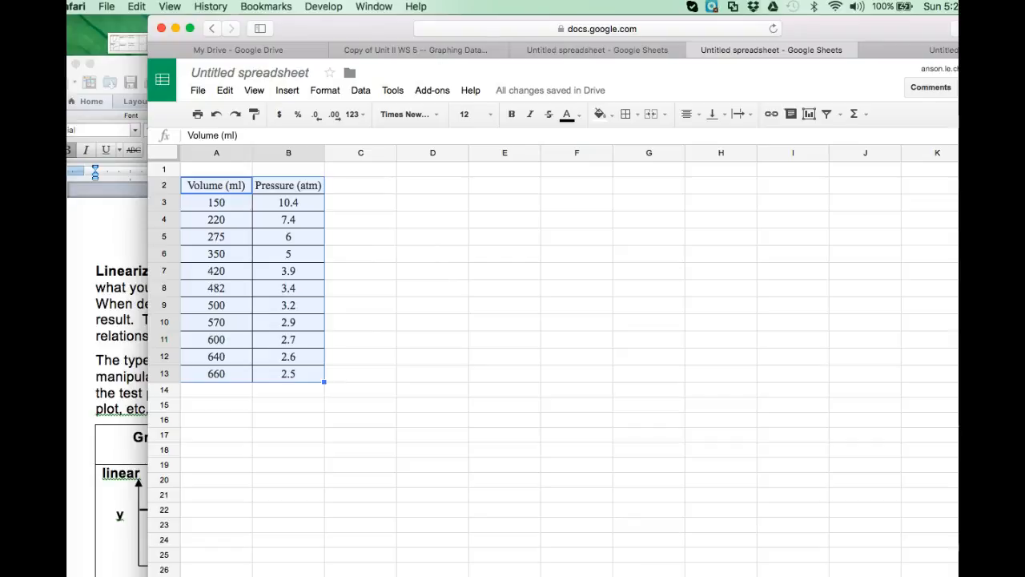
Open the untitled scatter chart on Sheet1 for advanced editing and set its title to "Pressure vs. Volume".
{"action": "left_click", "coordinate": [669, 175]}
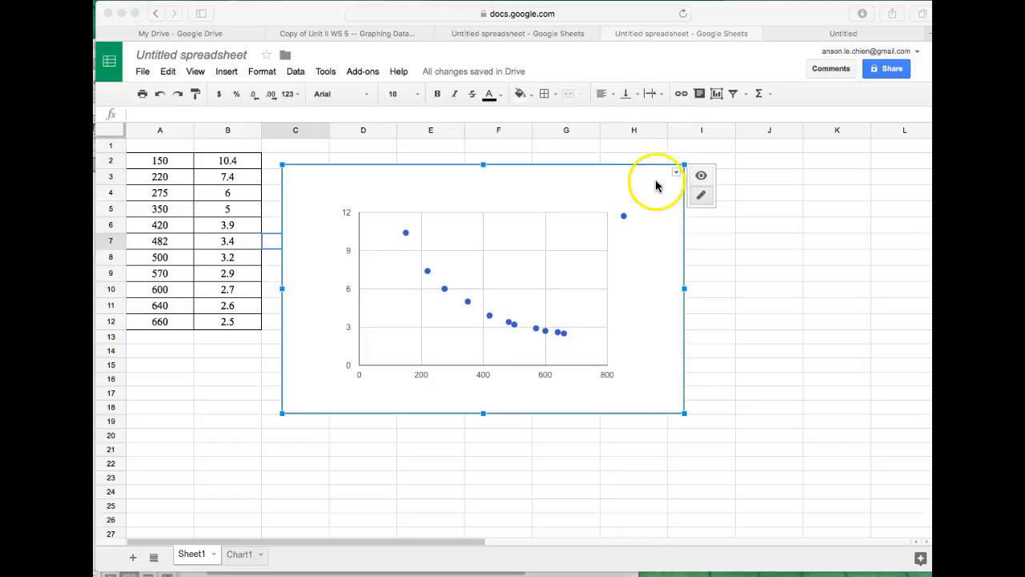
{"action": "left_click", "coordinate": [676, 175]}
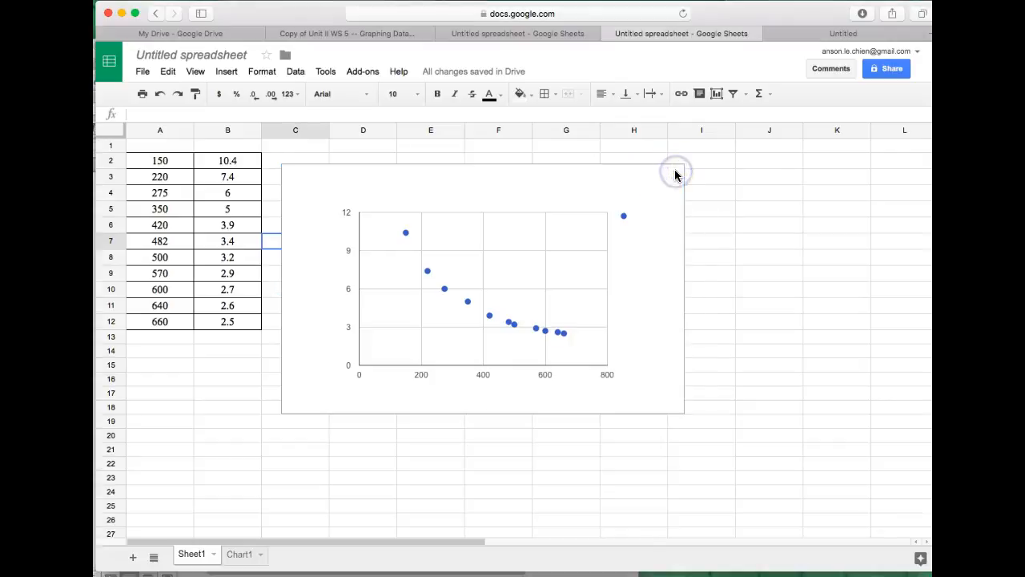
{"action": "left_click", "coordinate": [675, 174]}
{"action": "left_click", "coordinate": [676, 174]}
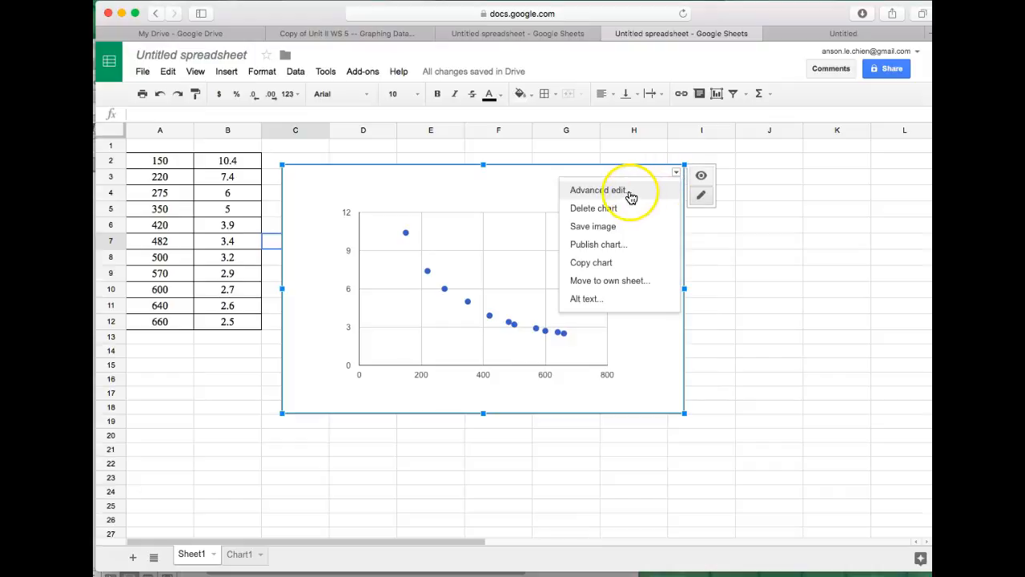
{"action": "left_click", "coordinate": [630, 192]}
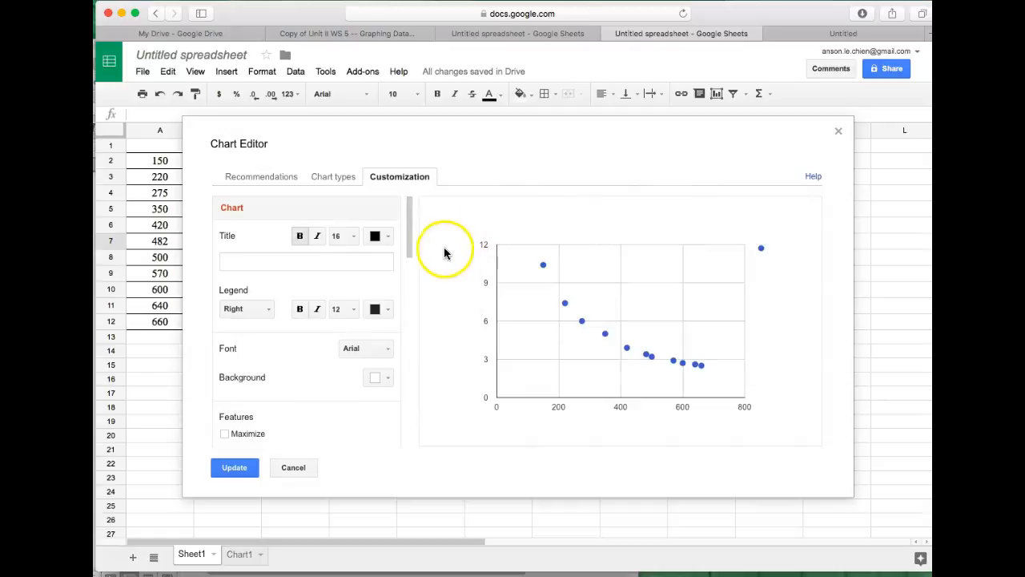
{"action": "left_click", "coordinate": [290, 261]}
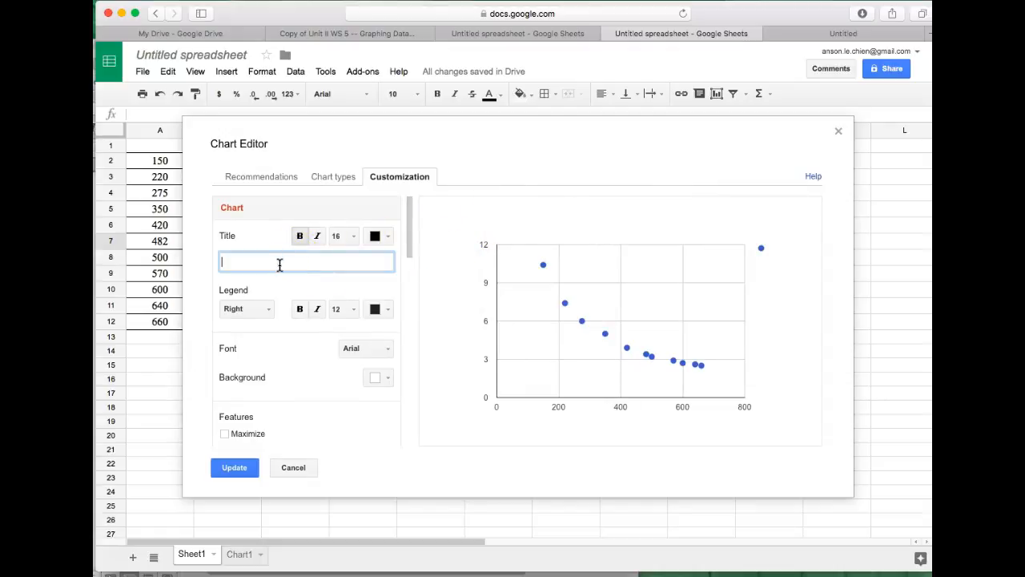
{"action": "type", "text": "Pressure vs. Volume"}
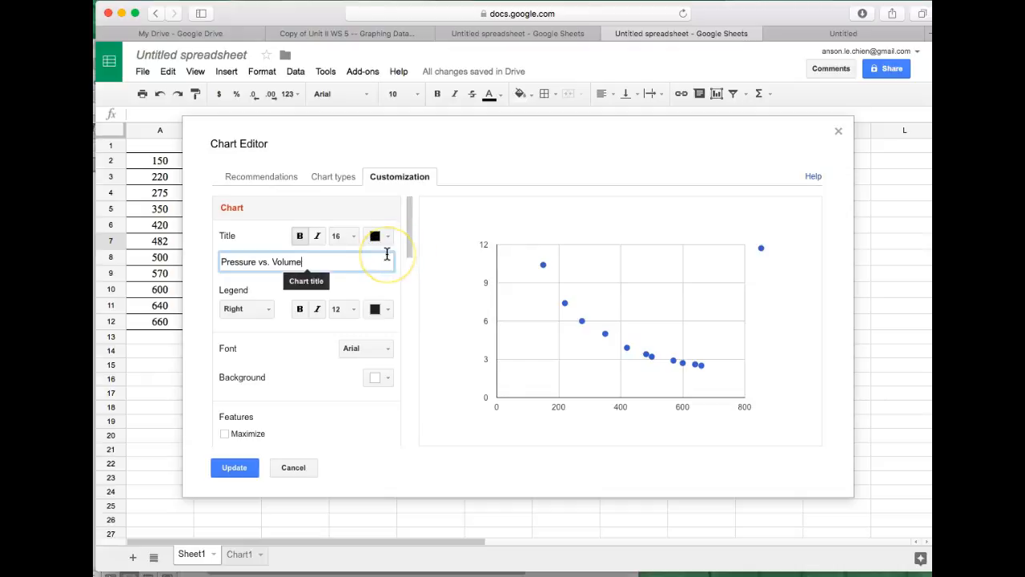
Set the chart's horizontal axis title to "Volume (ml)".
{"action": "left_click_drag", "start_coordinate": [408, 253], "coordinate": [408, 313]}
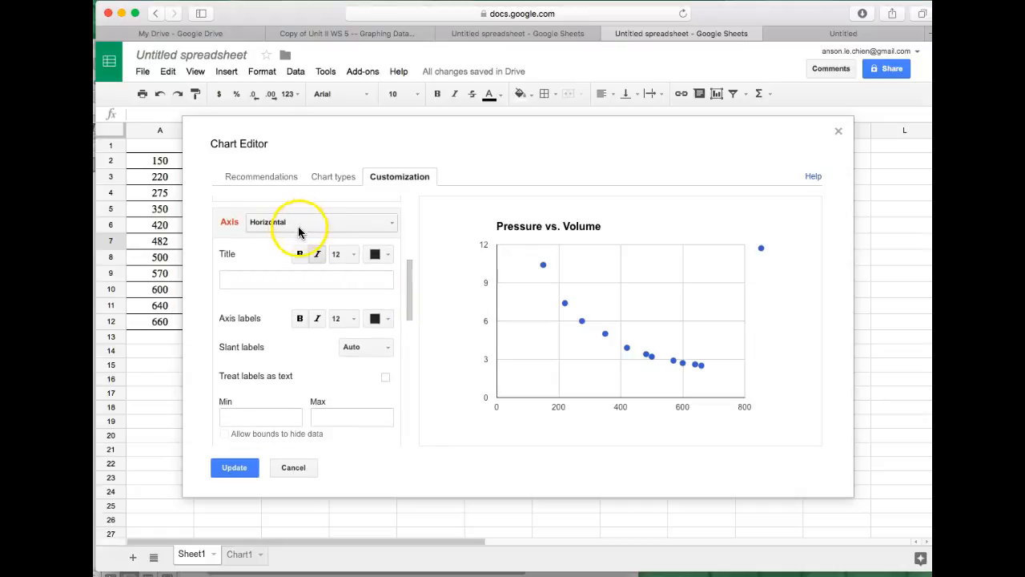
{"action": "left_click", "coordinate": [252, 278]}
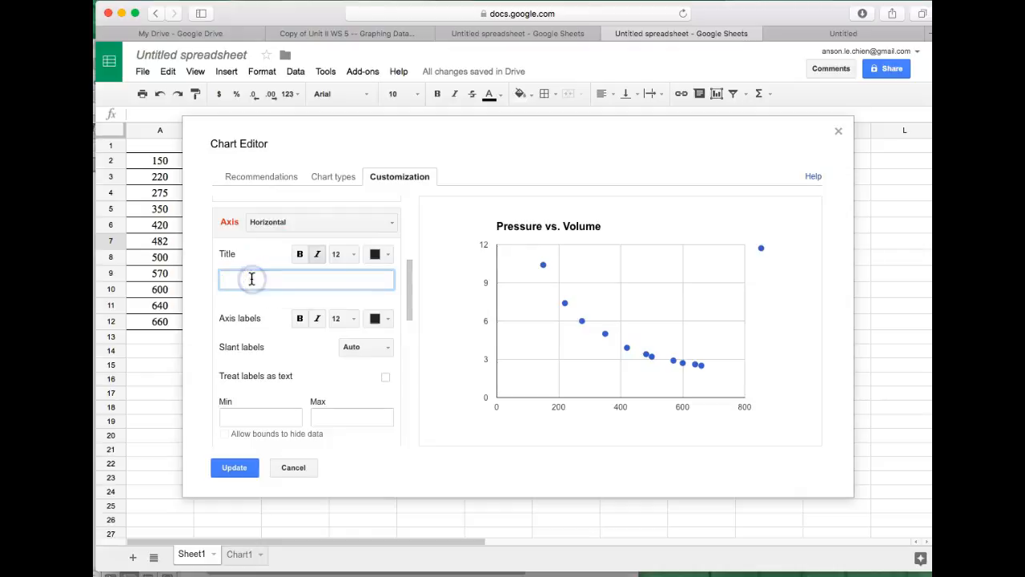
{"action": "type", "text": "Volume"}
{"action": "type", "text": "(ml)"}
Set the chart's left vertical axis title to "Pressure (atm)" and update the chart.
{"action": "left_click", "coordinate": [303, 221]}
{"action": "left_click", "coordinate": [300, 264]}
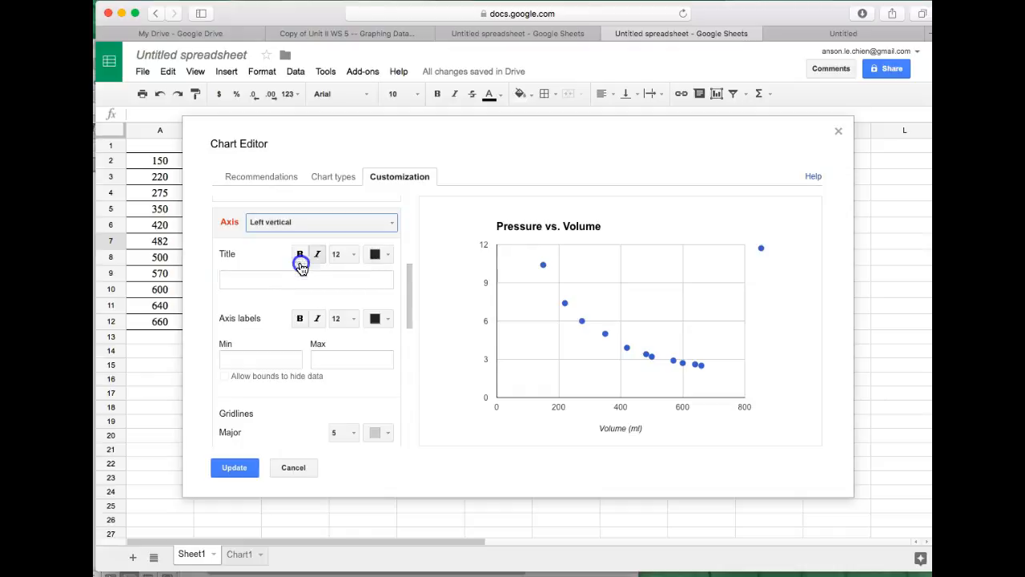
{"action": "left_click", "coordinate": [263, 281]}
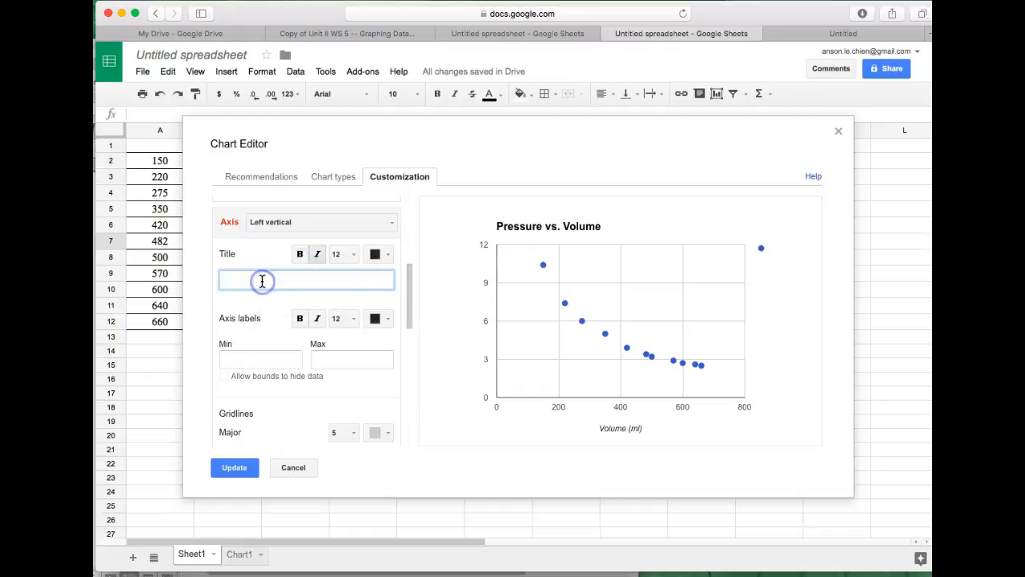
{"action": "type", "text": "Pressure (atm)"}
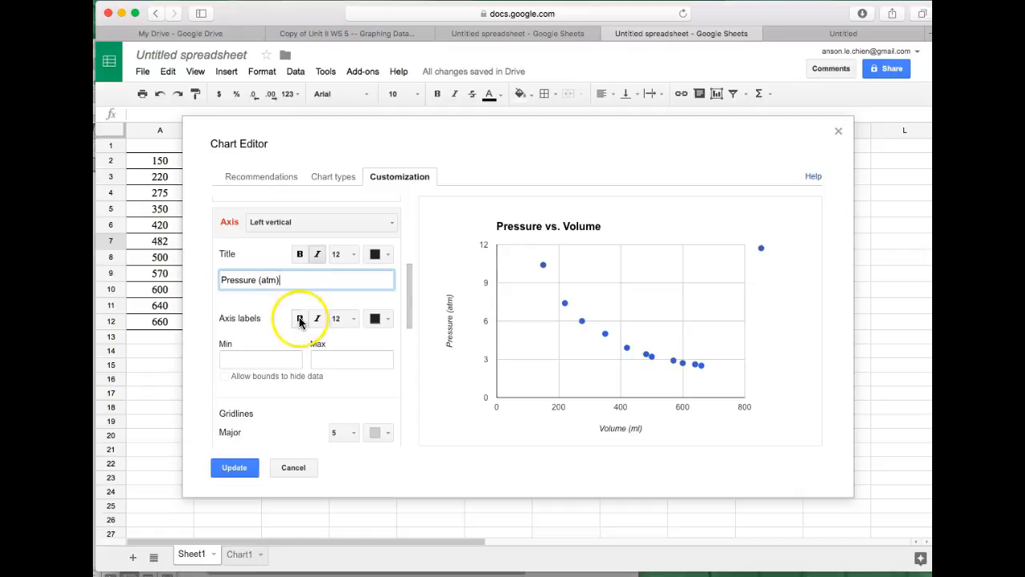
{"action": "left_click", "coordinate": [275, 278]}
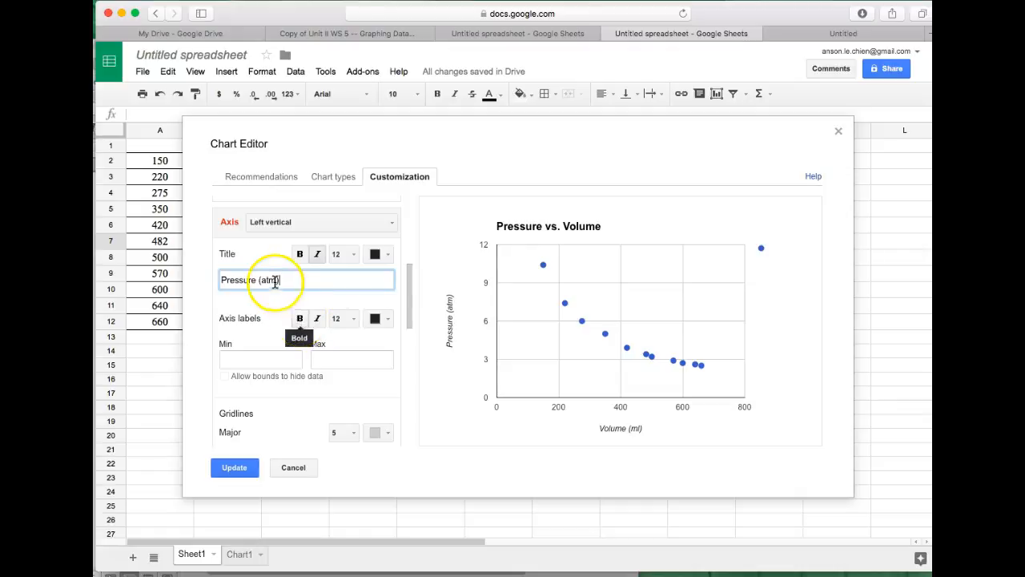
{"action": "left_click", "coordinate": [214, 248]}
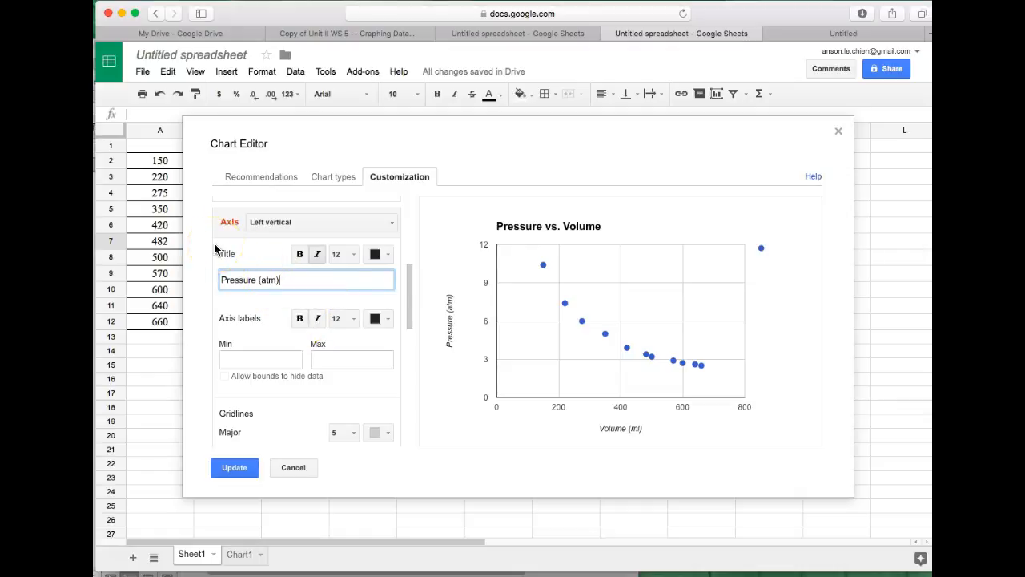
{"action": "left_click", "coordinate": [234, 467]}
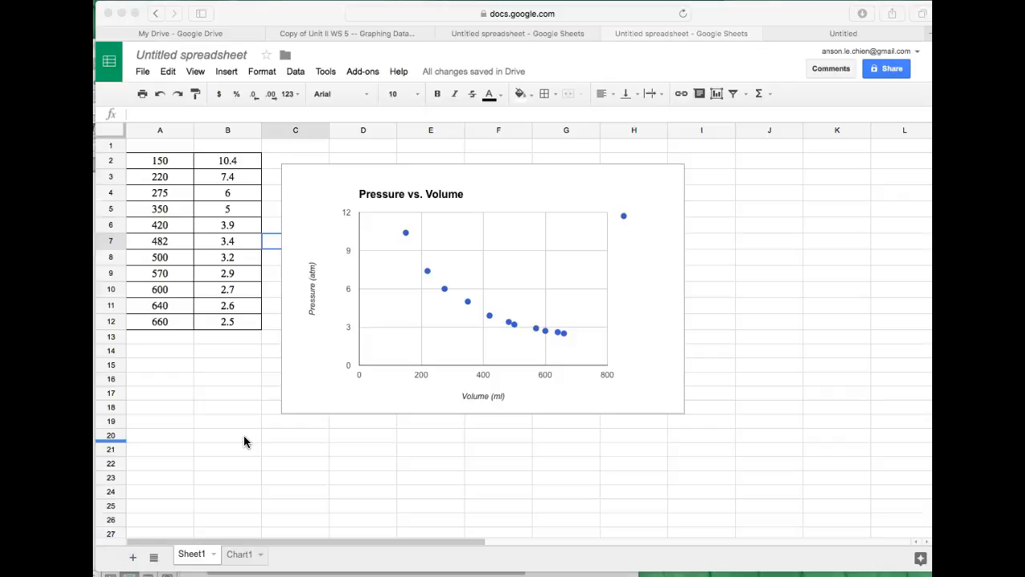